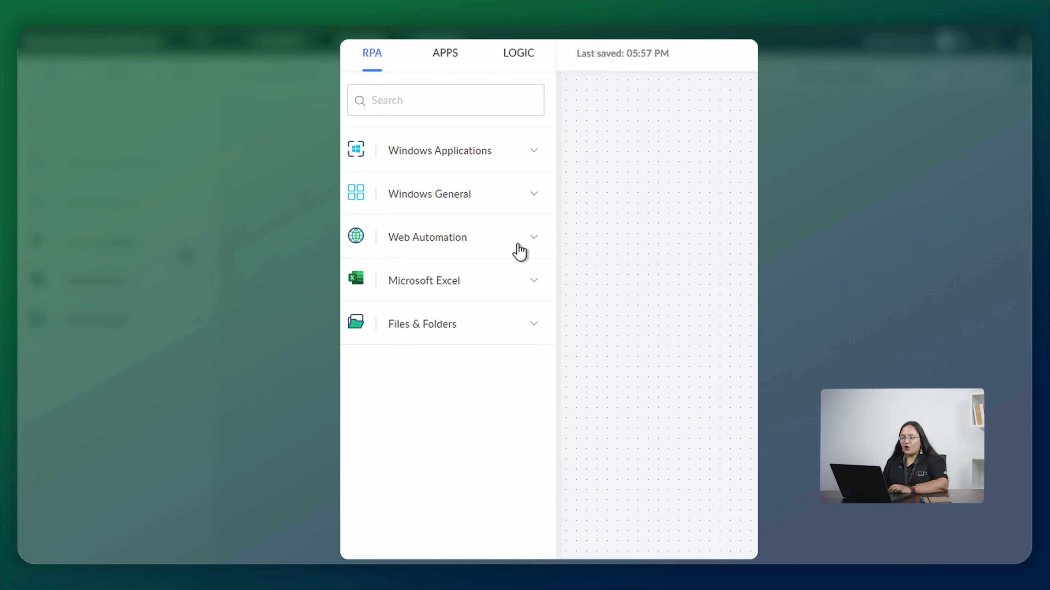
# - Examine the RPA actions offered under Windows Applications, Windows General and Web Automation
pyautogui.click(534, 153)
pyautogui.moveTo(537, 196); pyautogui.dragTo(485, 344)
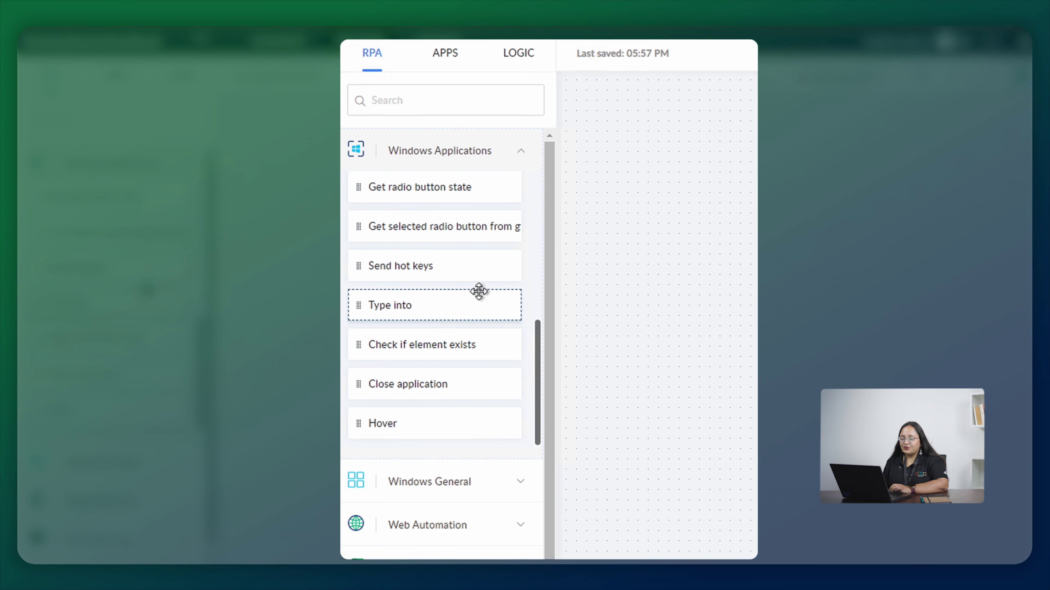
pyautogui.click(517, 480)
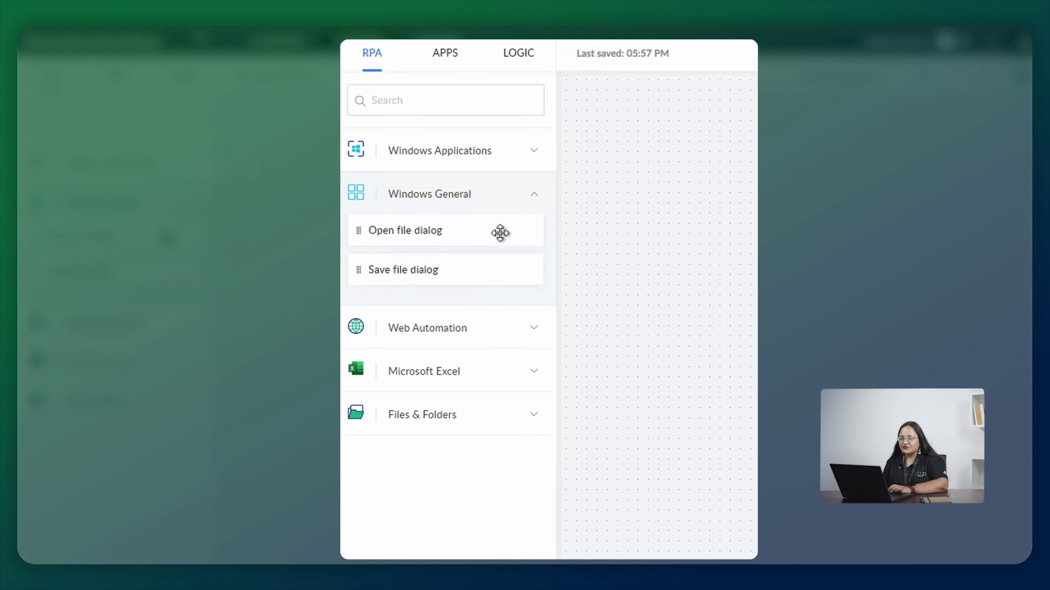
pyautogui.click(534, 331)
pyautogui.scroll(-4, 481, 297)
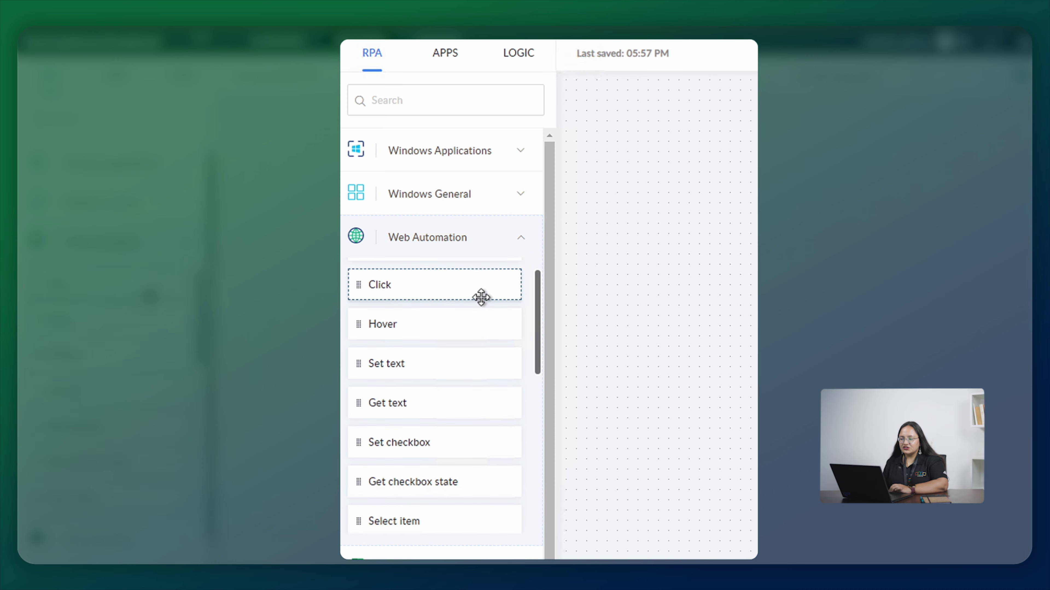
pyautogui.scroll(-4, 481, 298)
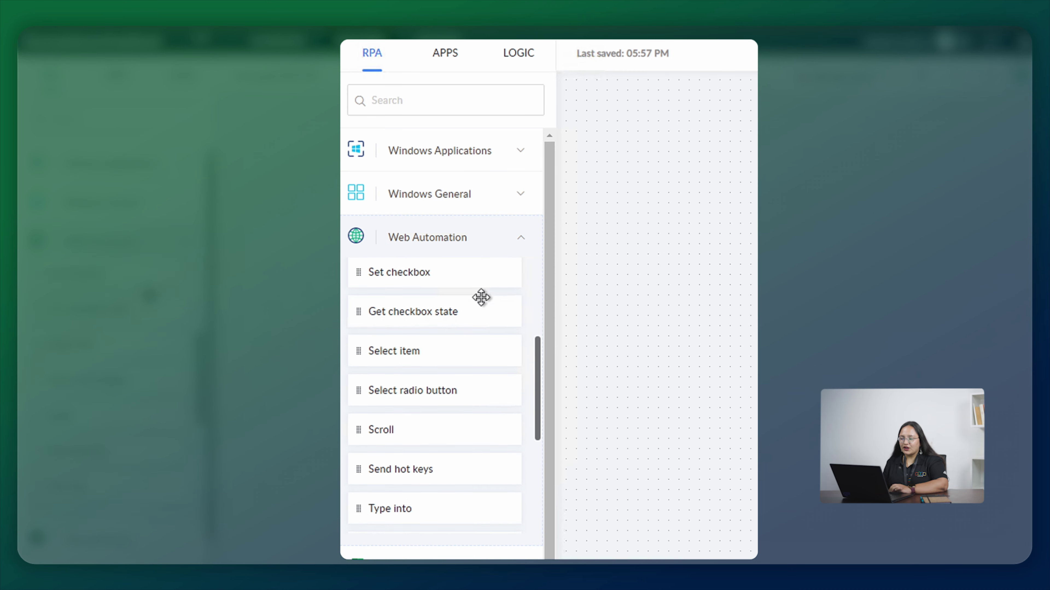
# - Examine the RPA actions offered under Microsoft Excel and Files & Folders
pyautogui.click(424, 554)
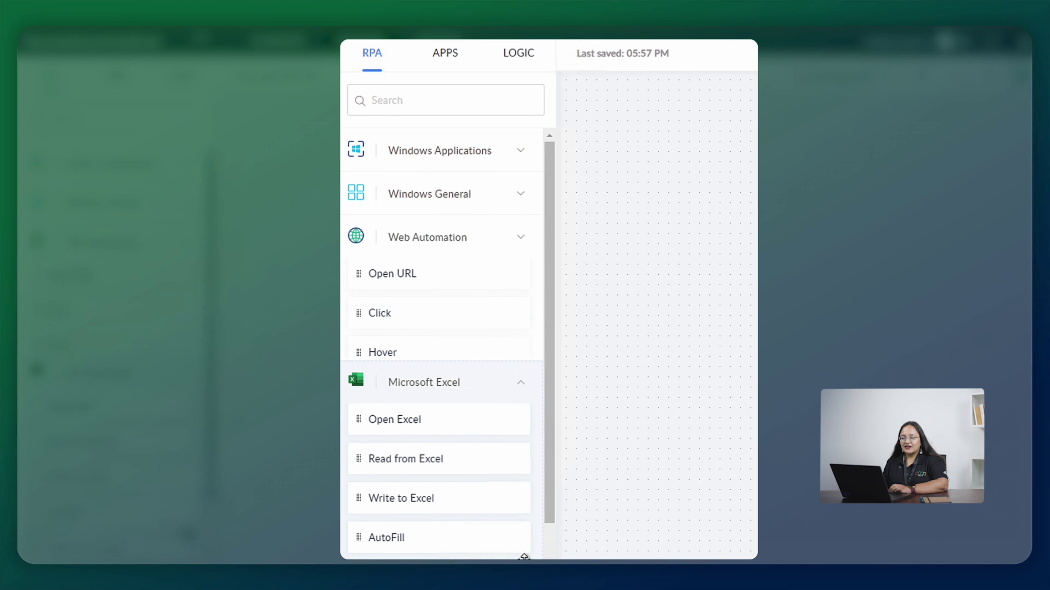
pyautogui.scroll(-4, 480, 409)
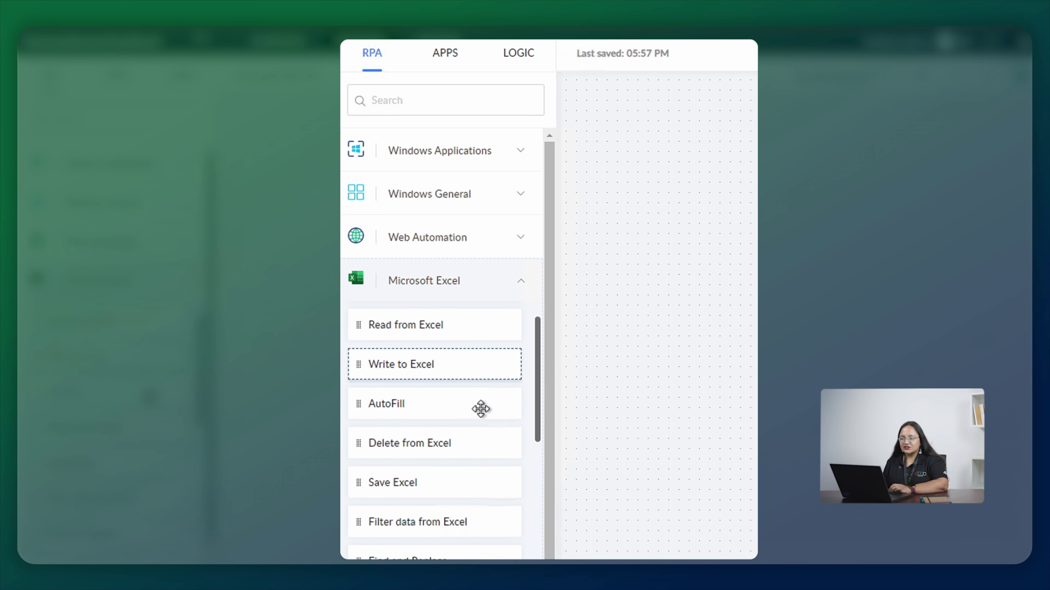
pyautogui.scroll(-4, 480, 409)
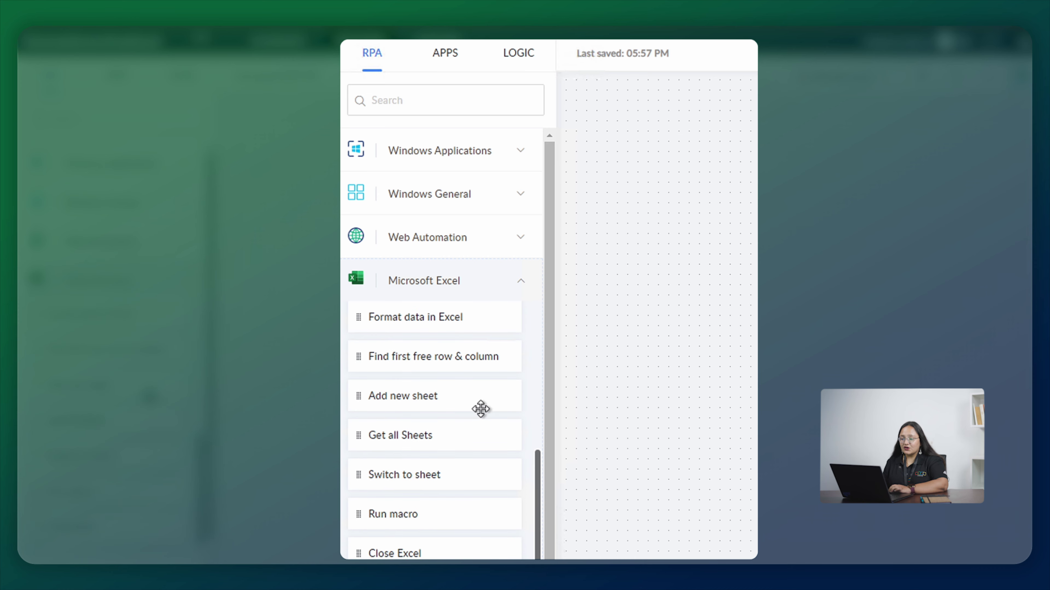
pyautogui.click(521, 286)
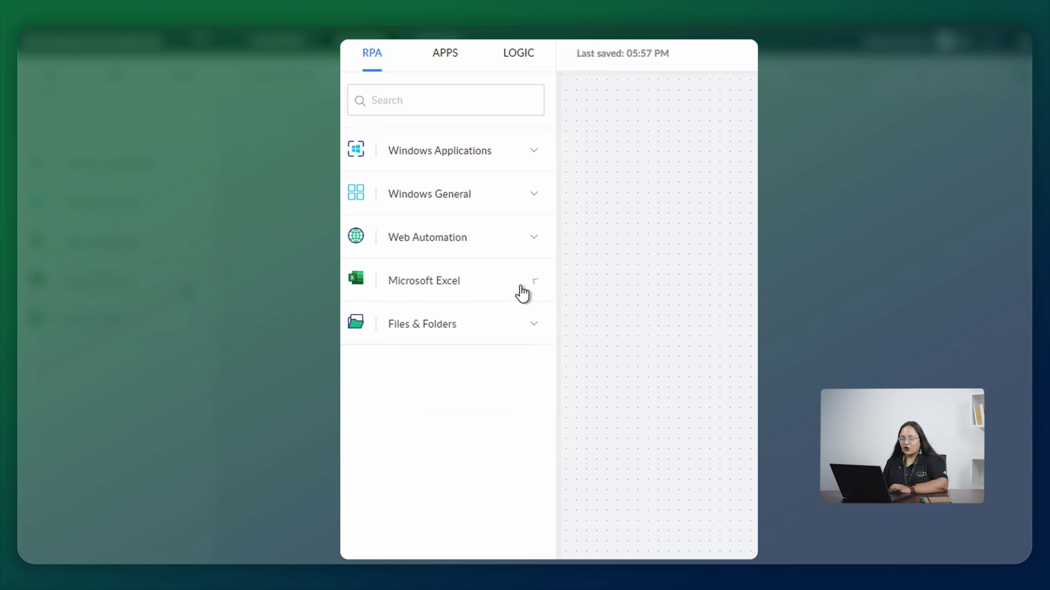
pyautogui.click(499, 329)
pyautogui.scroll(-1, 473, 374)
pyautogui.scroll(-3, 472, 374)
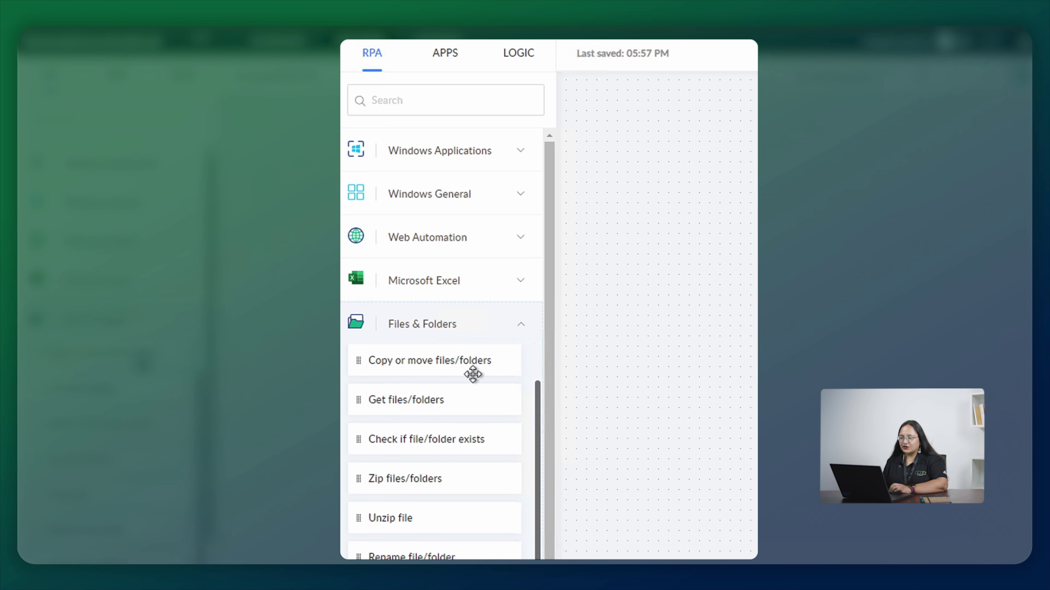
pyautogui.moveTo(444, 417); pyautogui.dragTo(499, 415)
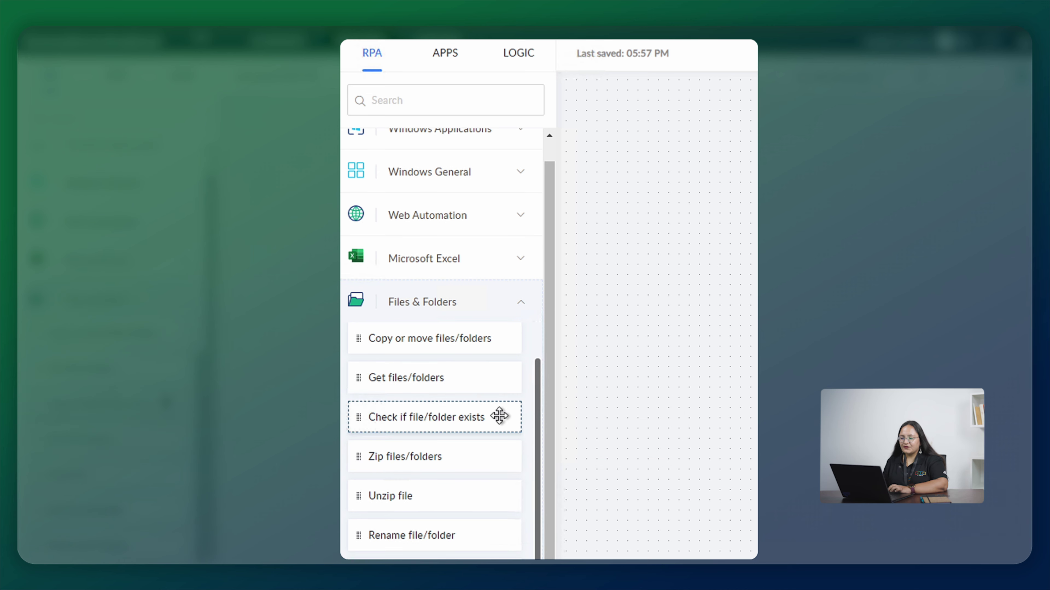
# - Look through the available app integrations, search them for "Creator" and inspect the Zoho Creator entry
pyautogui.click(449, 56)
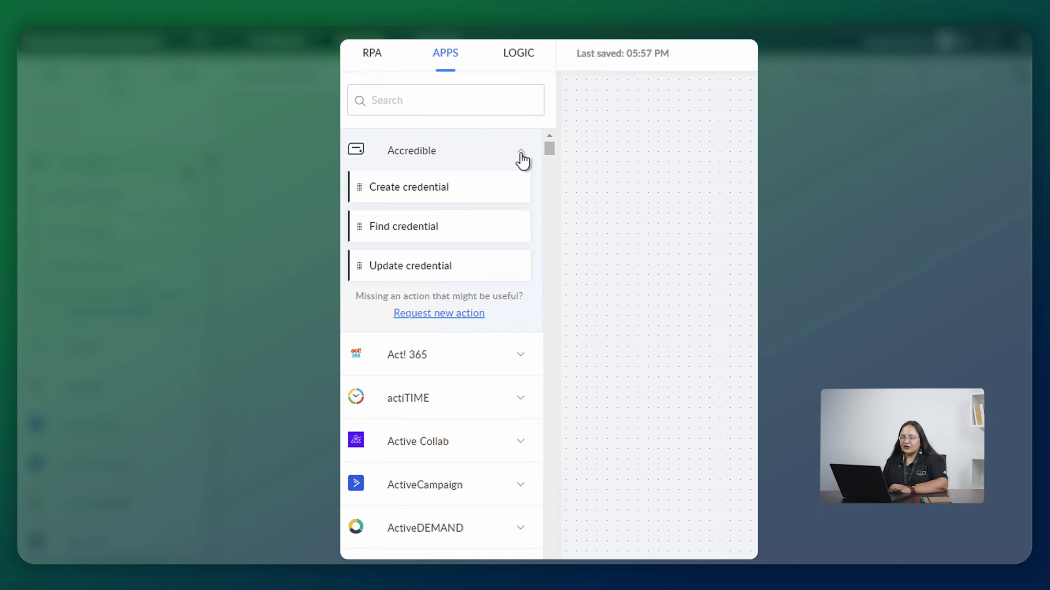
pyautogui.click(537, 161)
pyautogui.moveTo(549, 150); pyautogui.dragTo(550, 307)
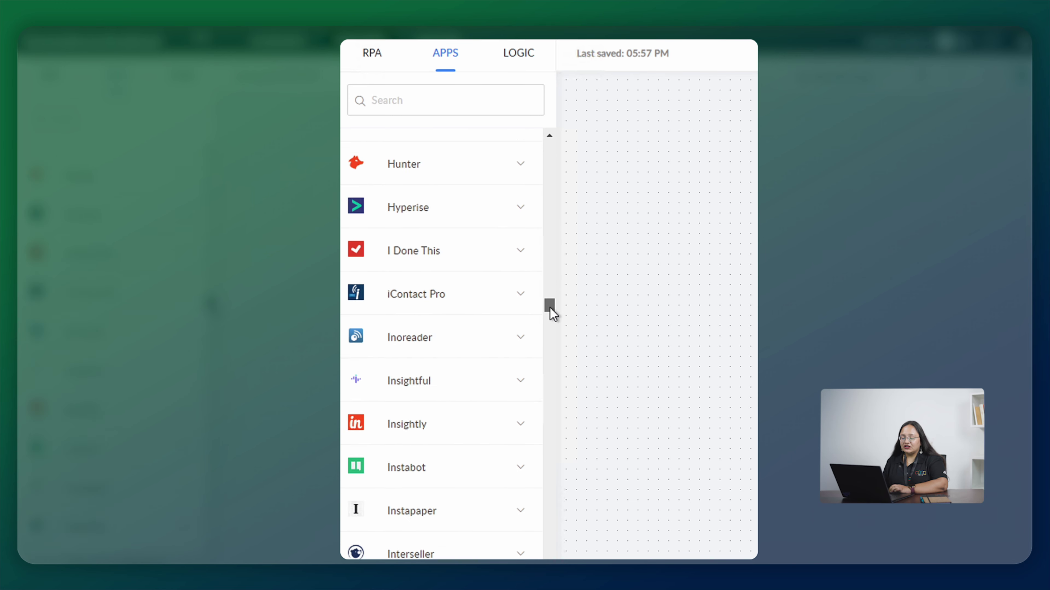
pyautogui.click(446, 101)
pyautogui.write('Cre')
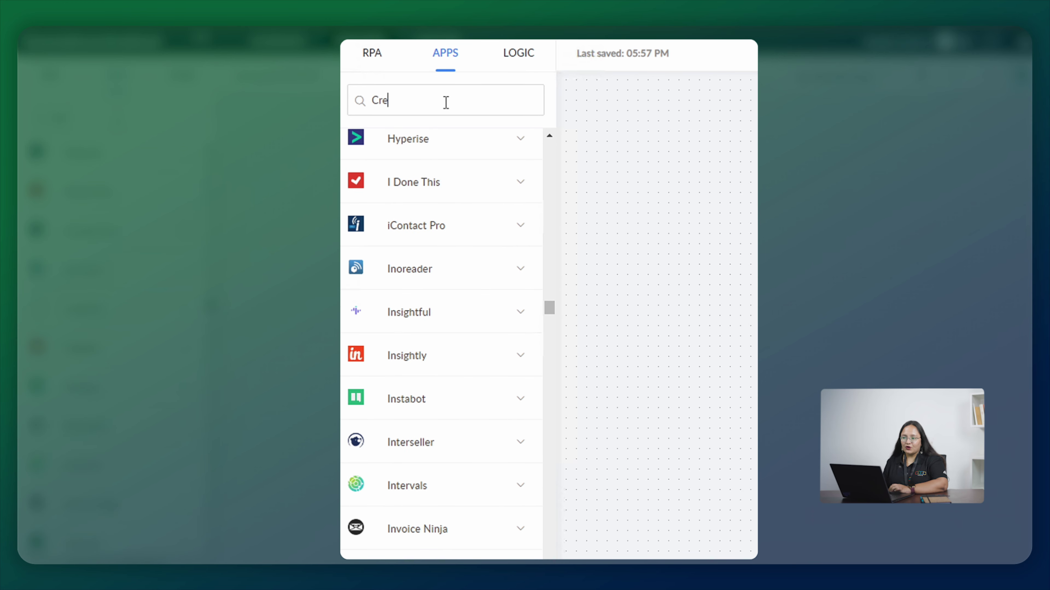
pyautogui.write('ator')
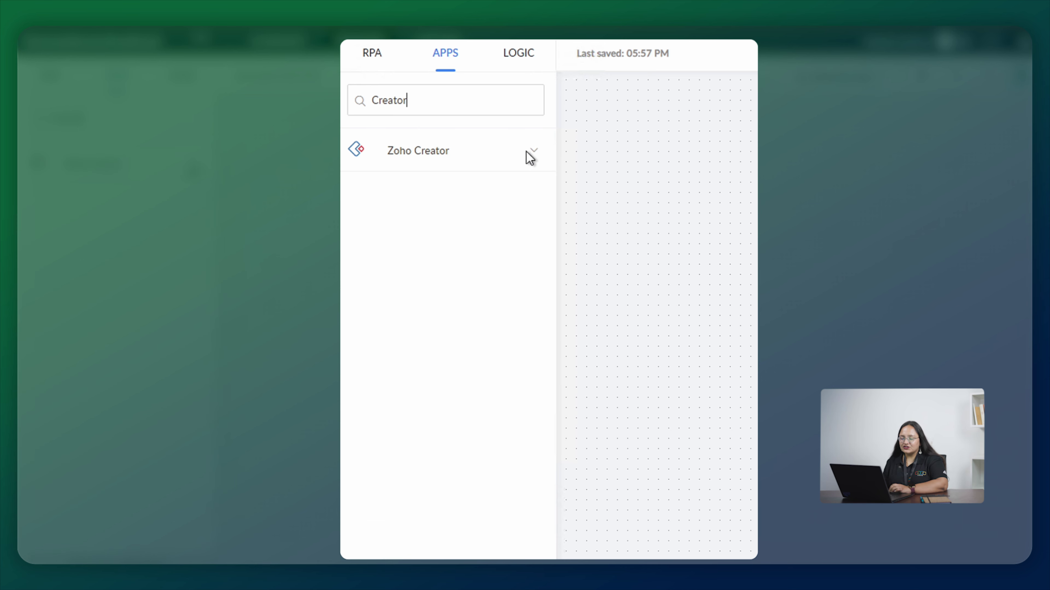
pyautogui.click(534, 153)
pyautogui.click(533, 153)
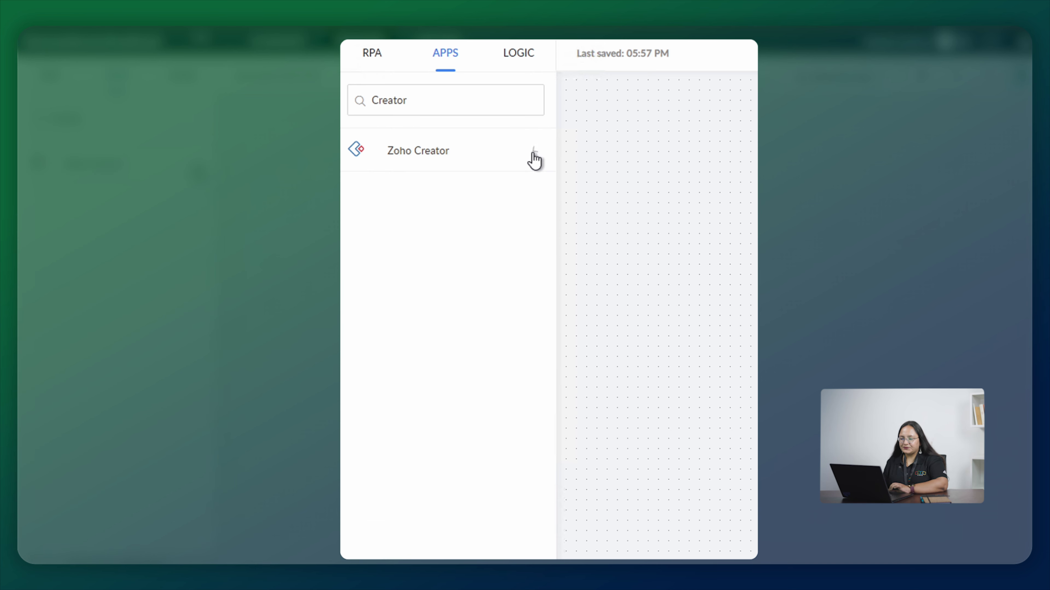
# - Examine the logic elements under Flow Control, Notification and Custom Functions
pyautogui.click(520, 62)
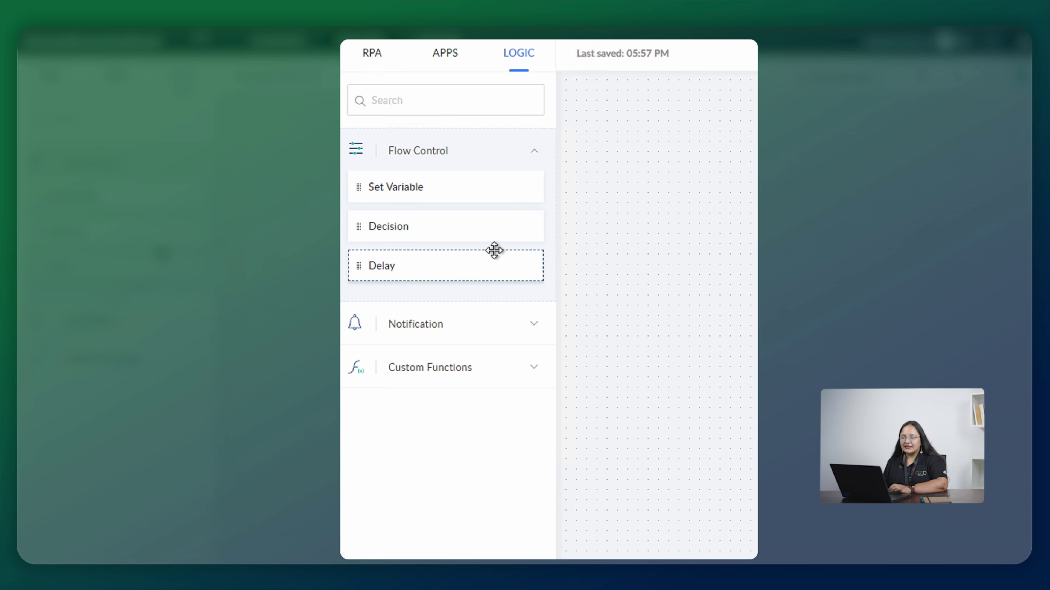
pyautogui.click(538, 159)
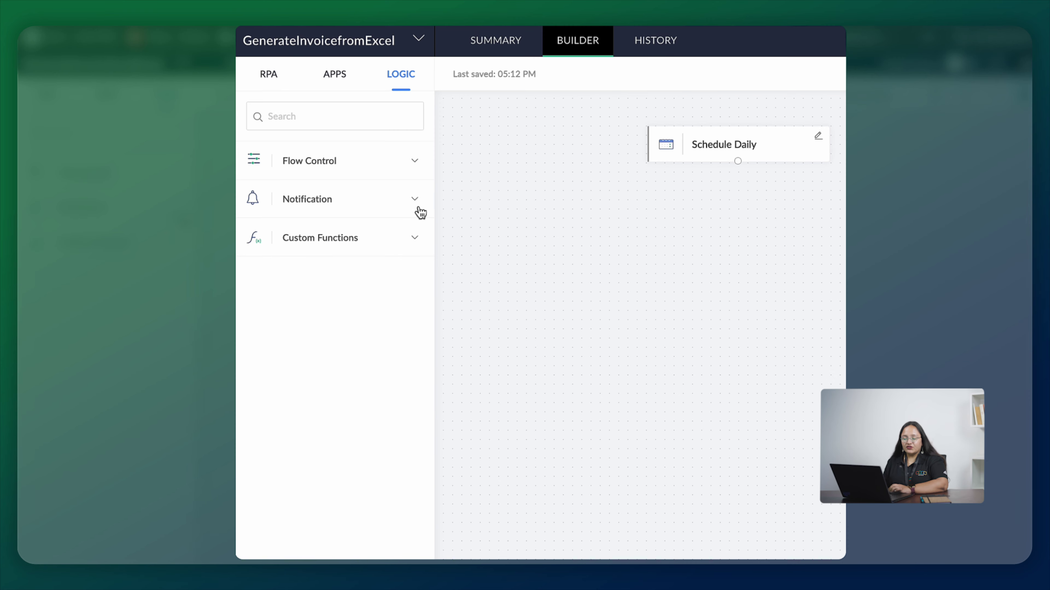
pyautogui.click(418, 207)
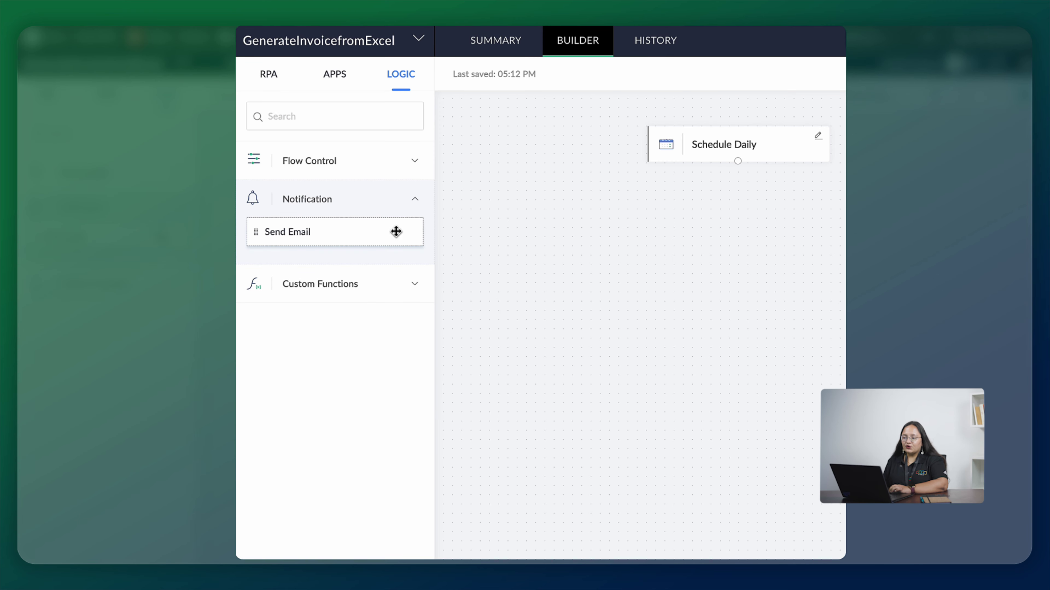
pyautogui.moveTo(393, 235); pyautogui.dragTo(436, 234)
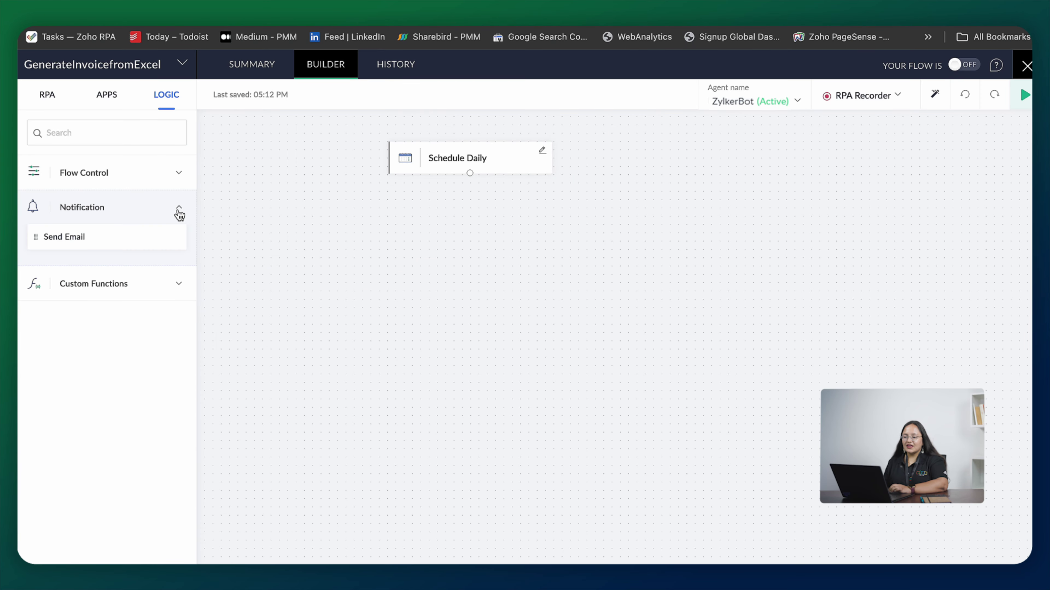
pyautogui.click(421, 200)
pyautogui.click(423, 238)
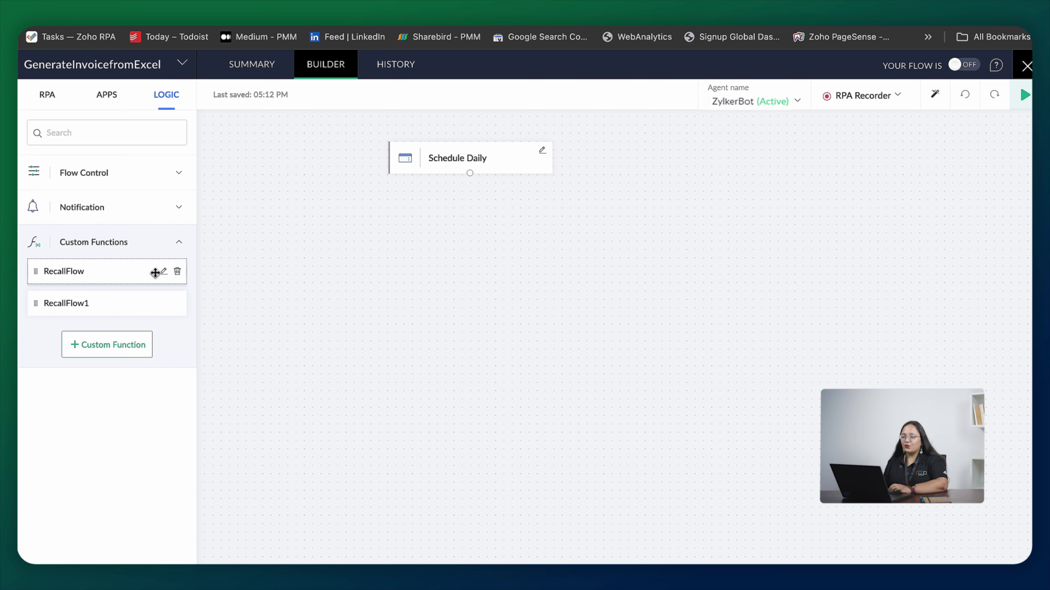
# - Review the return types for a new custom function without creating one, and view the RPA Recorder's recording options
pyautogui.click(122, 344)
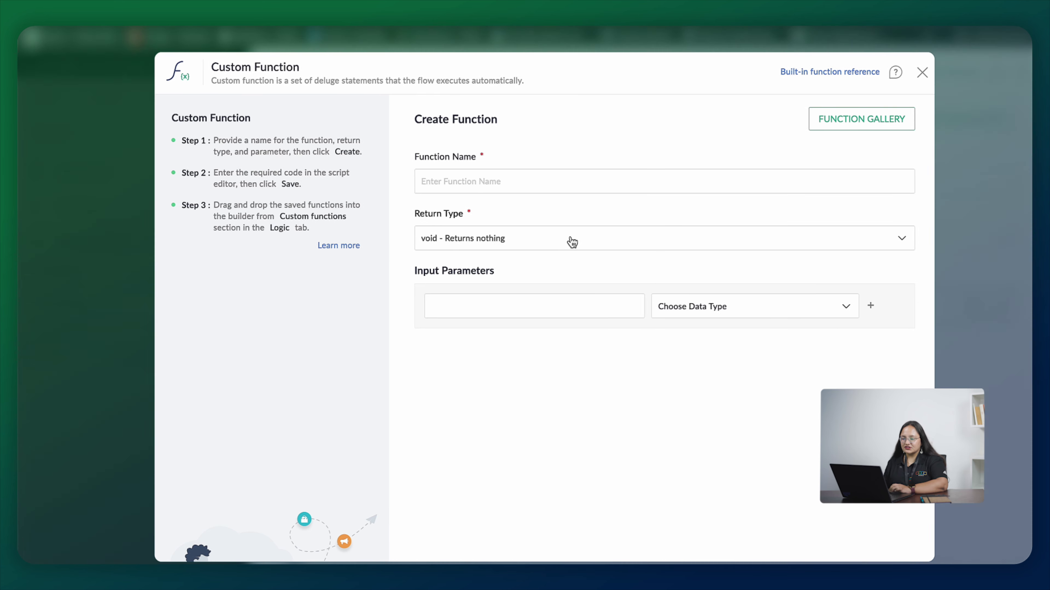
pyautogui.click(558, 239)
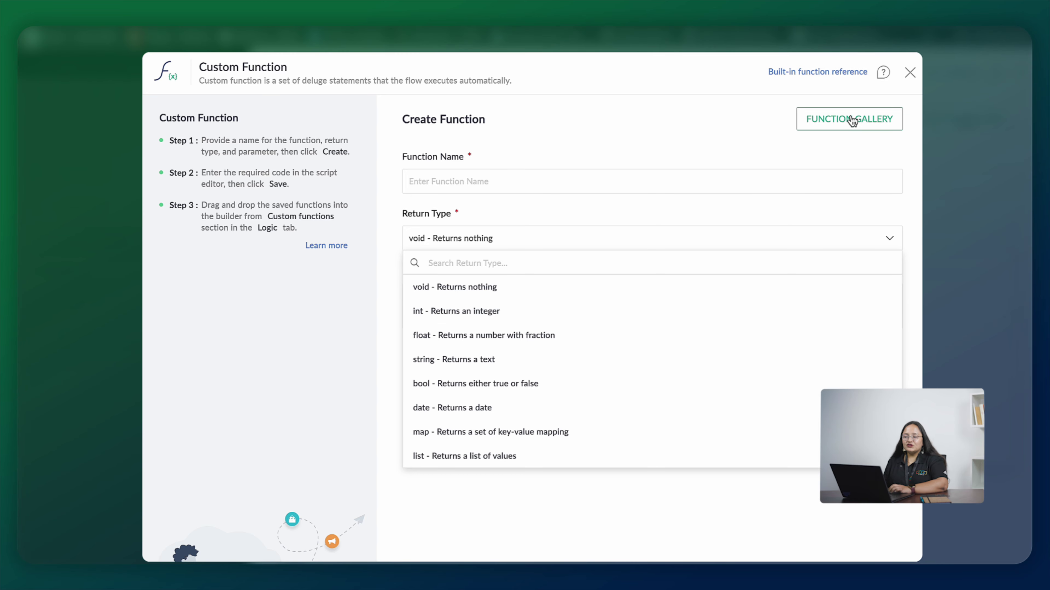
pyautogui.click(909, 72)
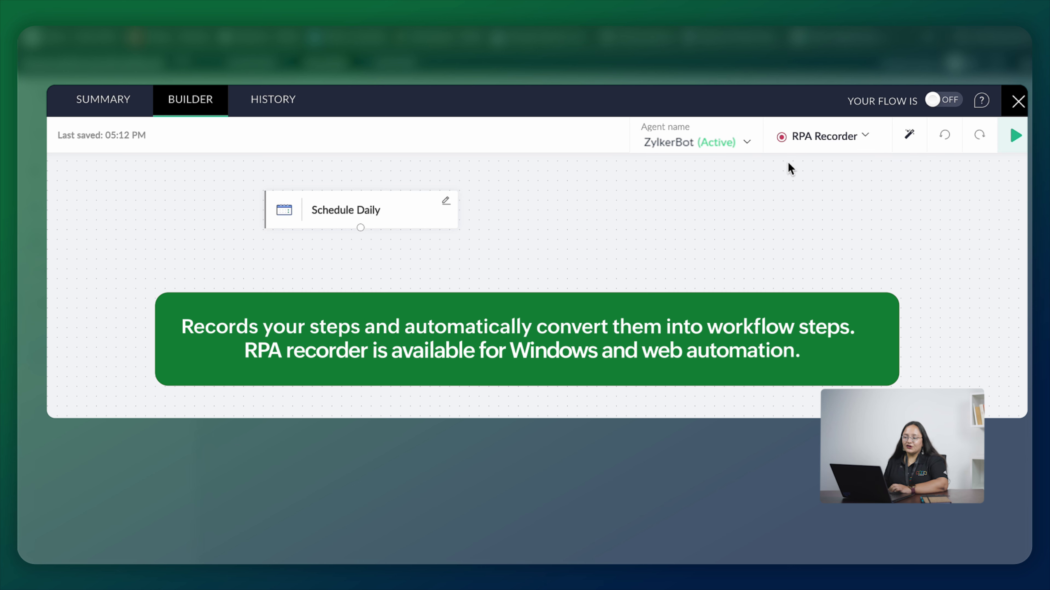
pyautogui.click(832, 141)
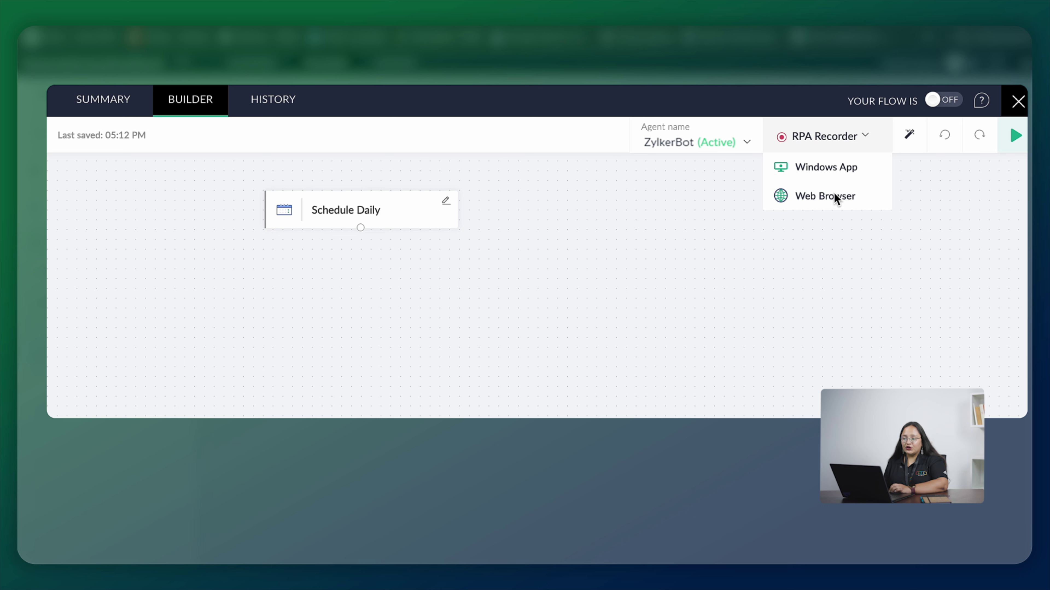
pyautogui.click(836, 147)
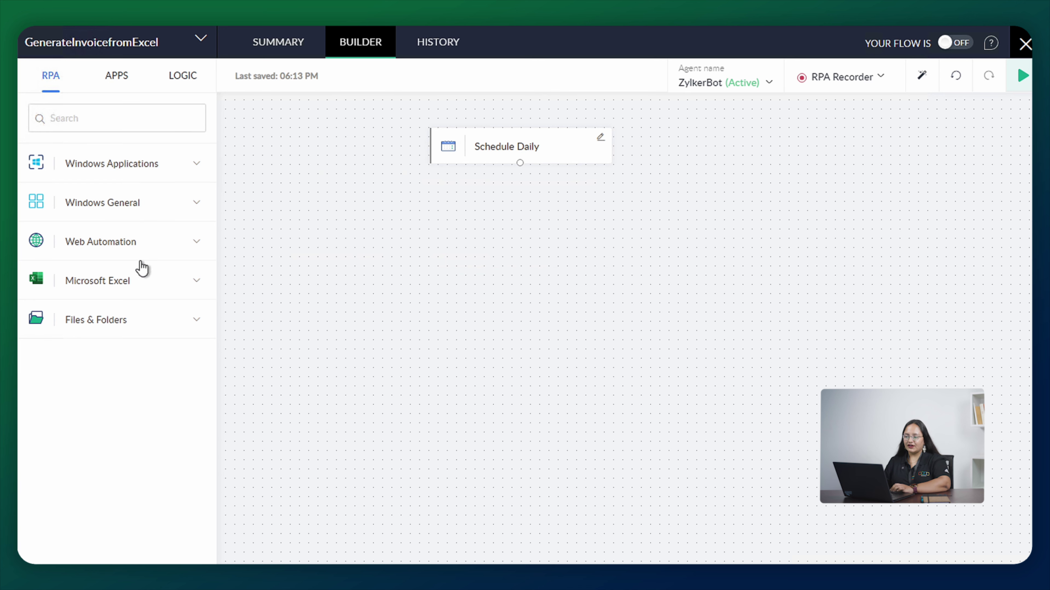
# - Add an Open Excel action below Schedule Daily that opens the existing file Invoice records data.xlsx from Downloads, with background execution set to No
pyautogui.click(138, 282)
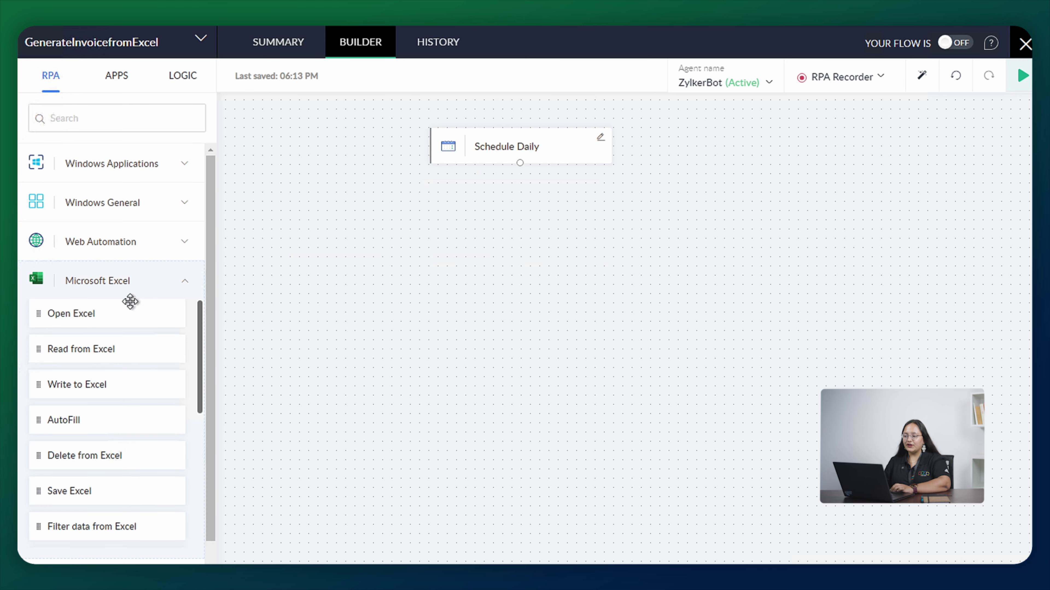
pyautogui.moveTo(124, 314); pyautogui.dragTo(443, 228)
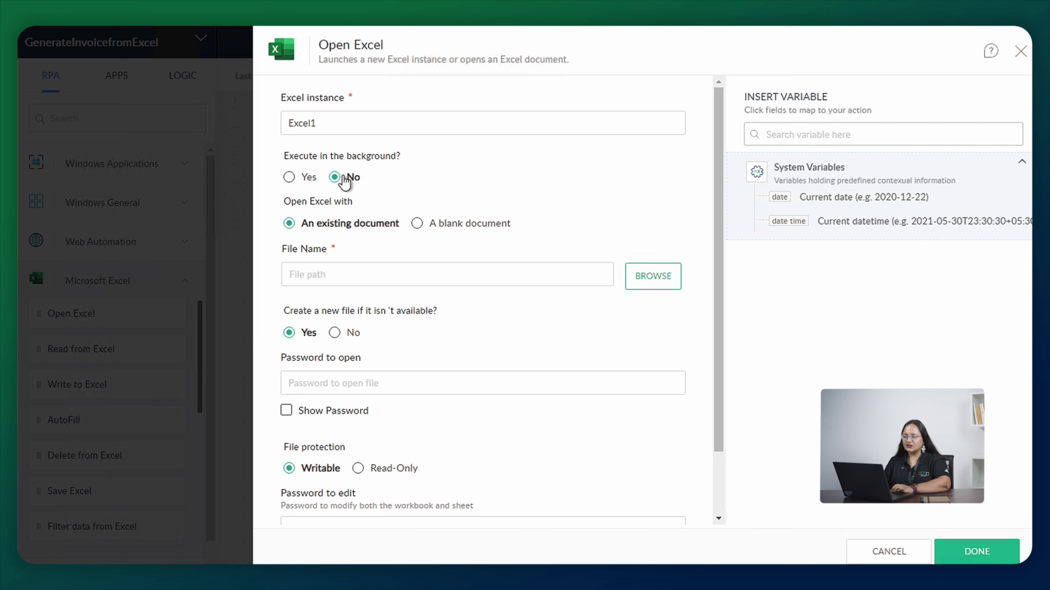
pyautogui.click(289, 177)
pyautogui.click(334, 178)
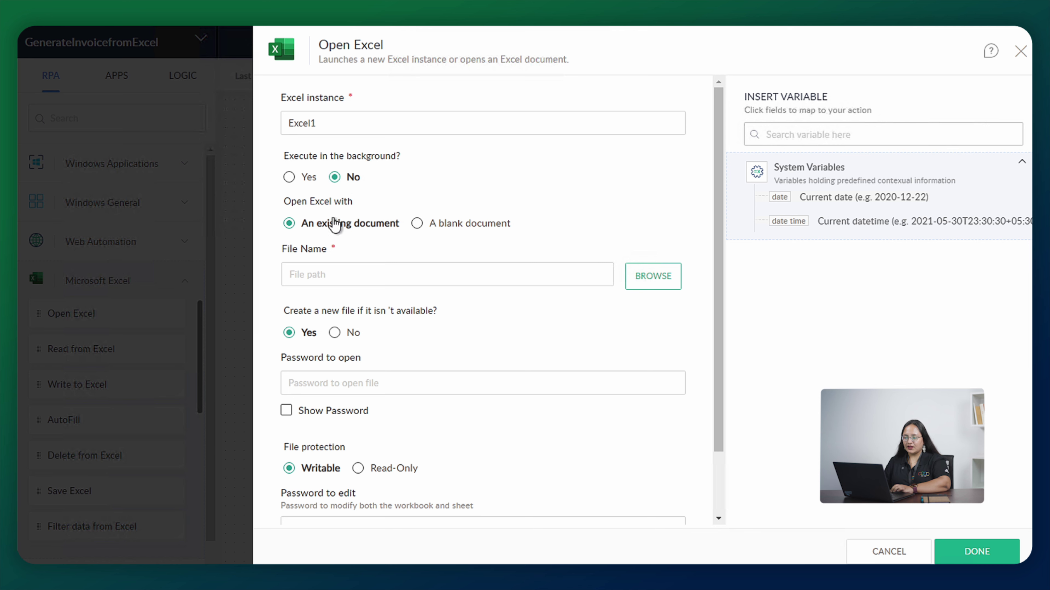
pyautogui.click(653, 276)
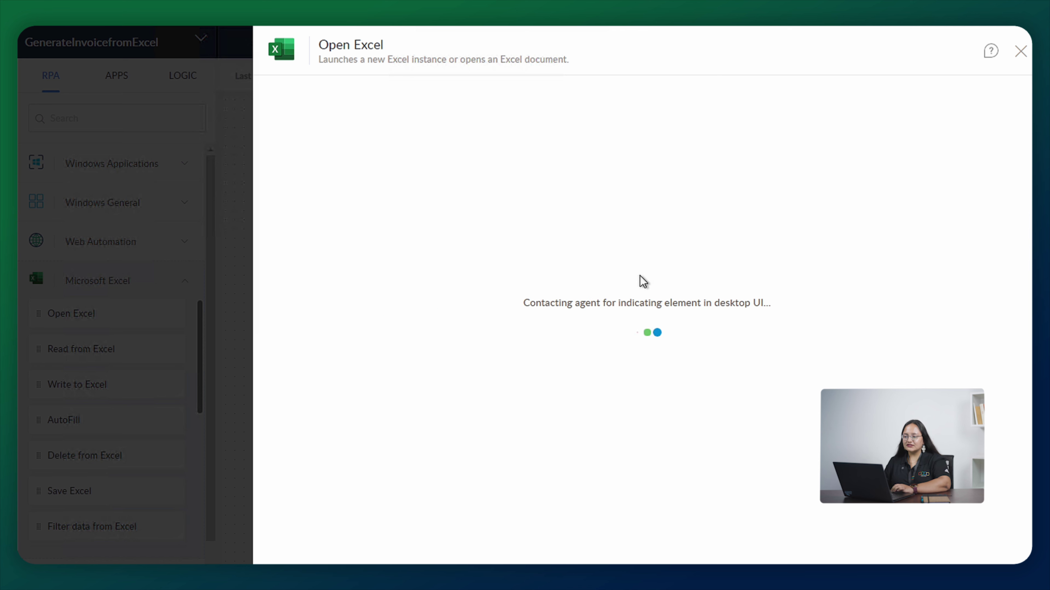
pyautogui.click(224, 124)
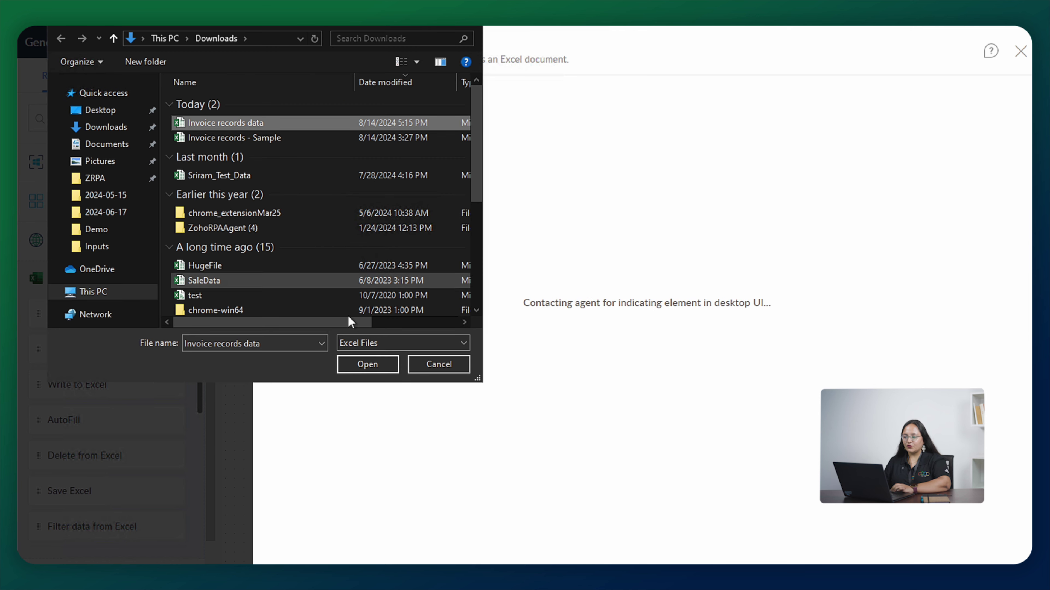
pyautogui.click(368, 364)
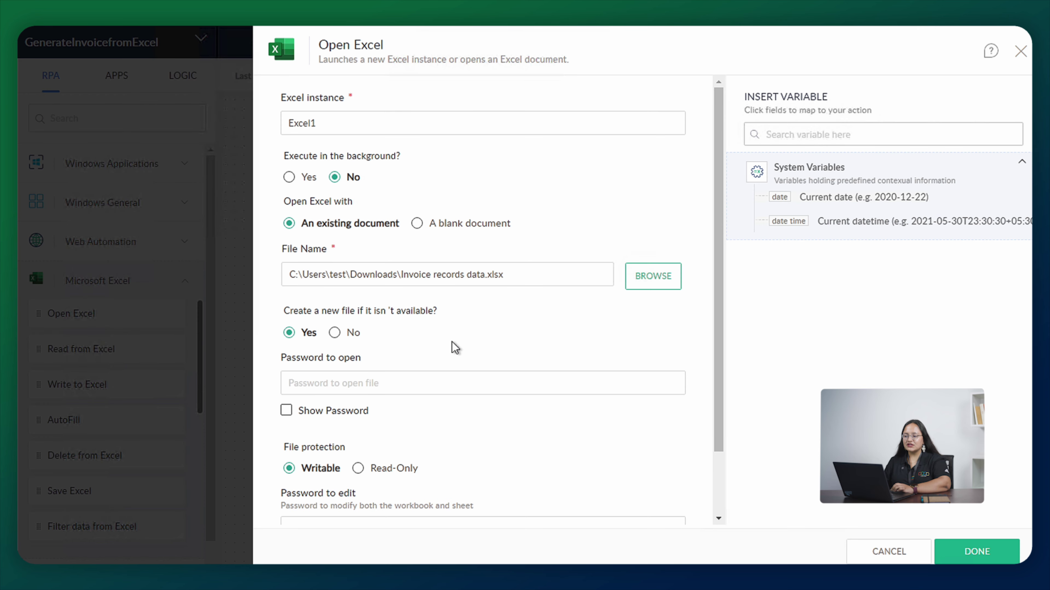
pyautogui.scroll(-1, 453, 340)
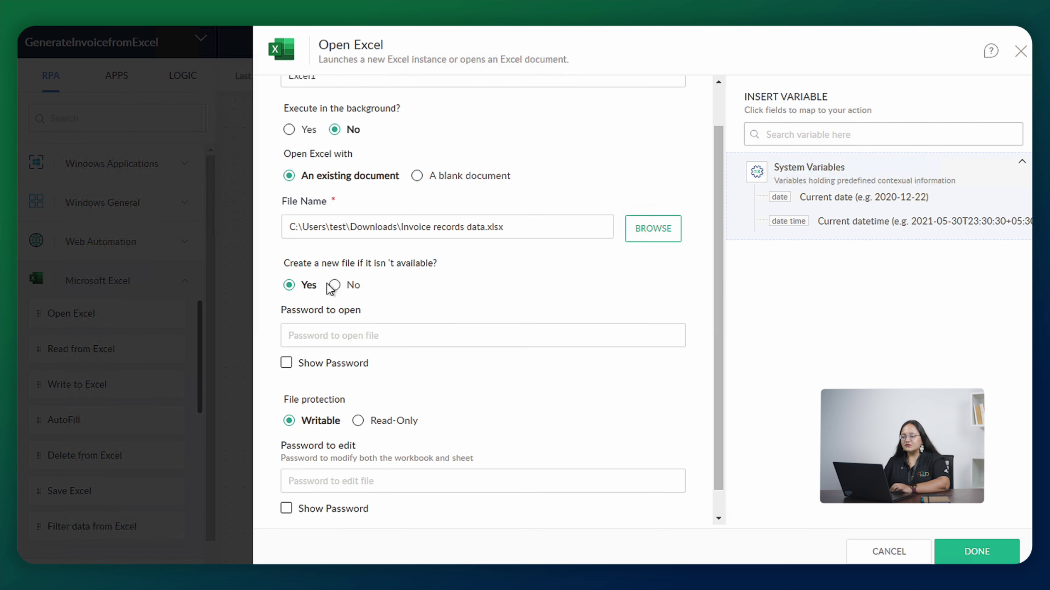
pyautogui.scroll(-1, 333, 290)
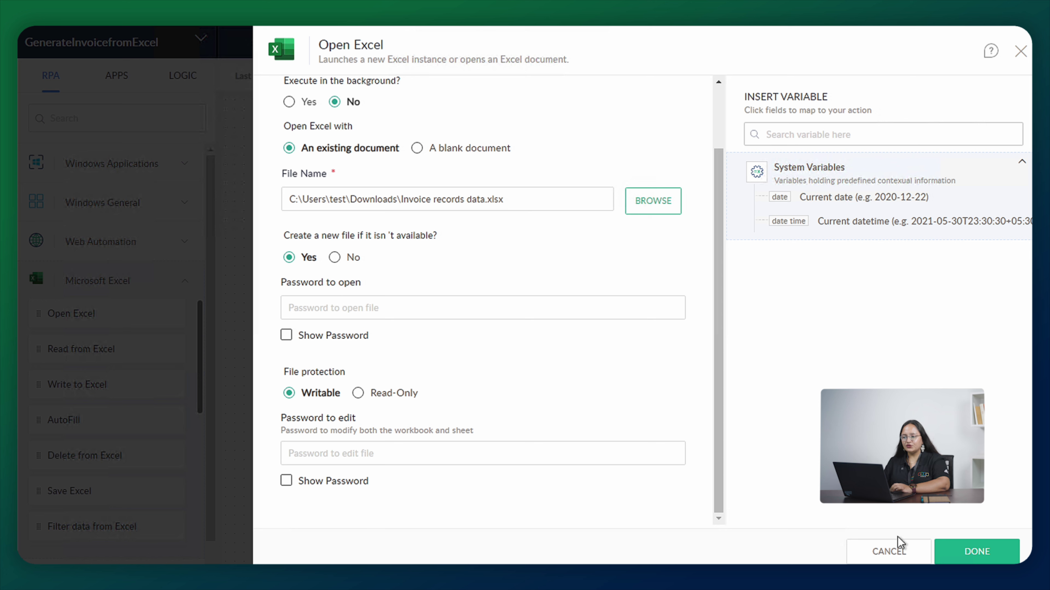
pyautogui.click(949, 552)
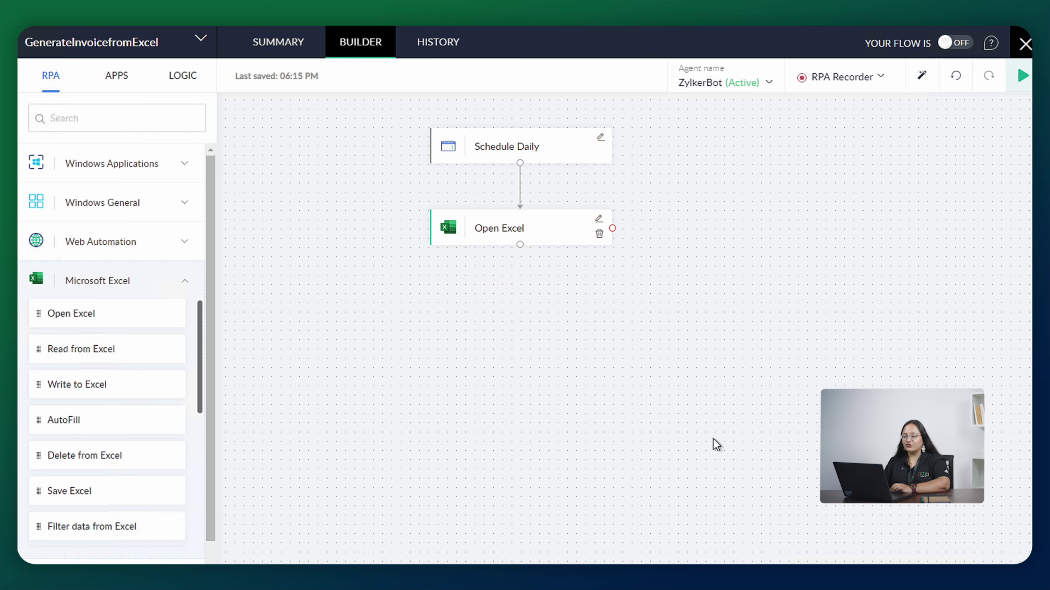
# - Add a Read from Excel action below Open Excel and indicate row 1 of Sheet1 as its header row using the task recorder
pyautogui.moveTo(141, 351); pyautogui.dragTo(496, 308)
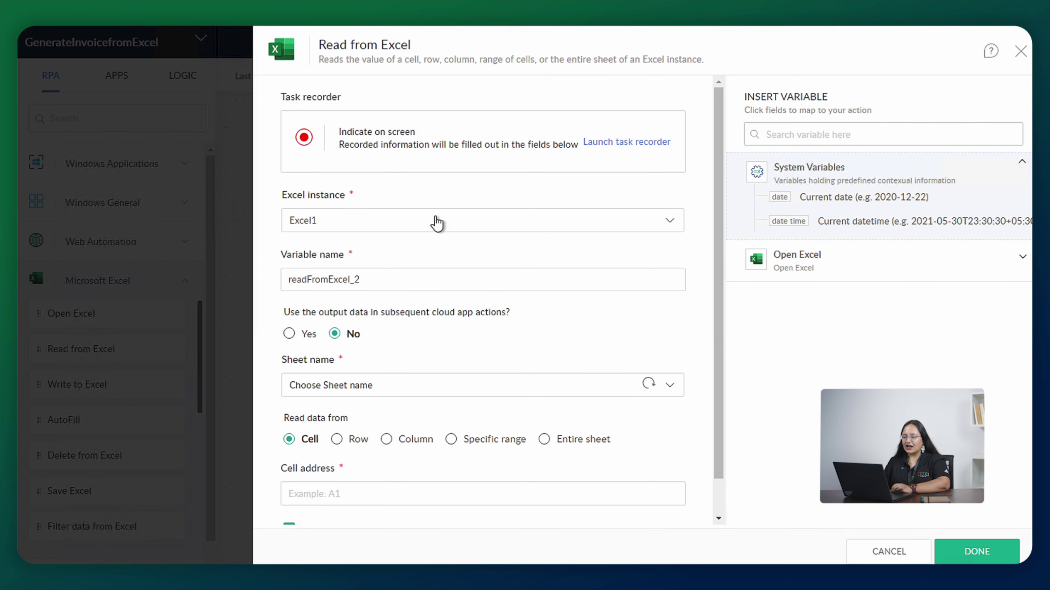
pyautogui.scroll(-1, 436, 223)
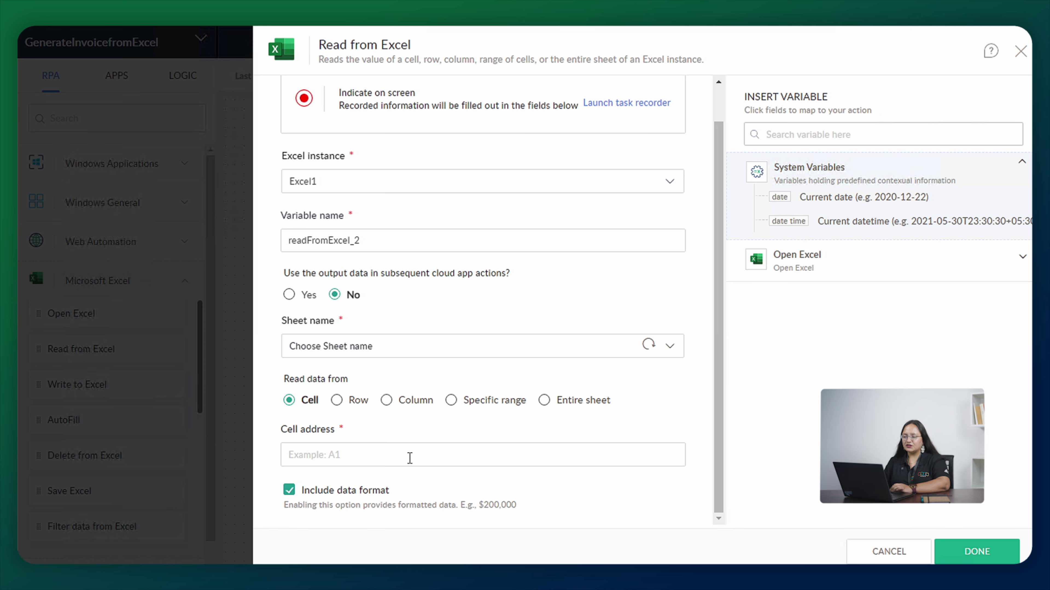
pyautogui.scroll(1, 410, 458)
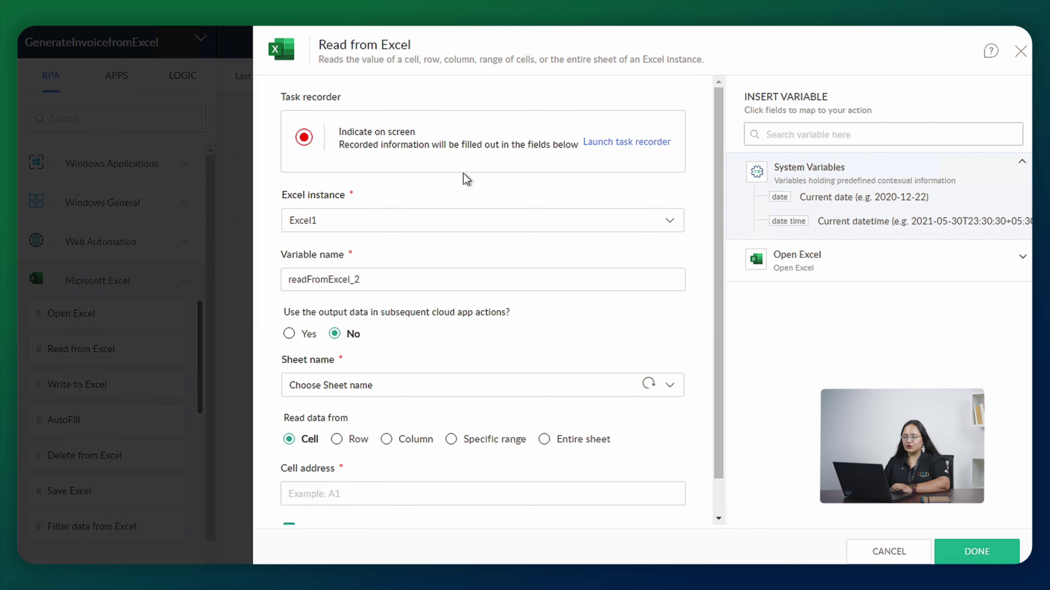
pyautogui.click(622, 143)
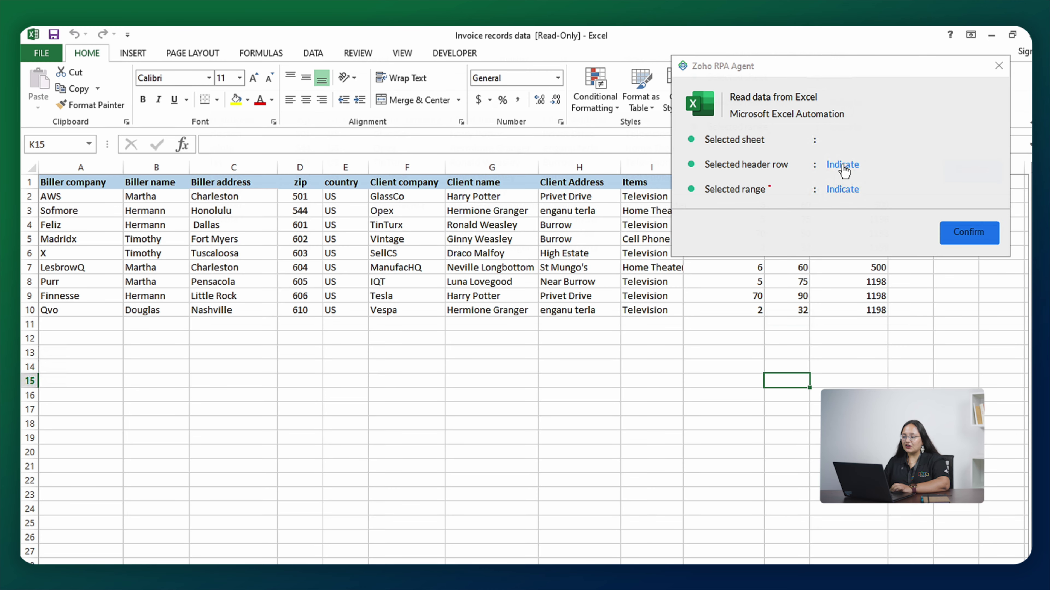
pyautogui.click(842, 165)
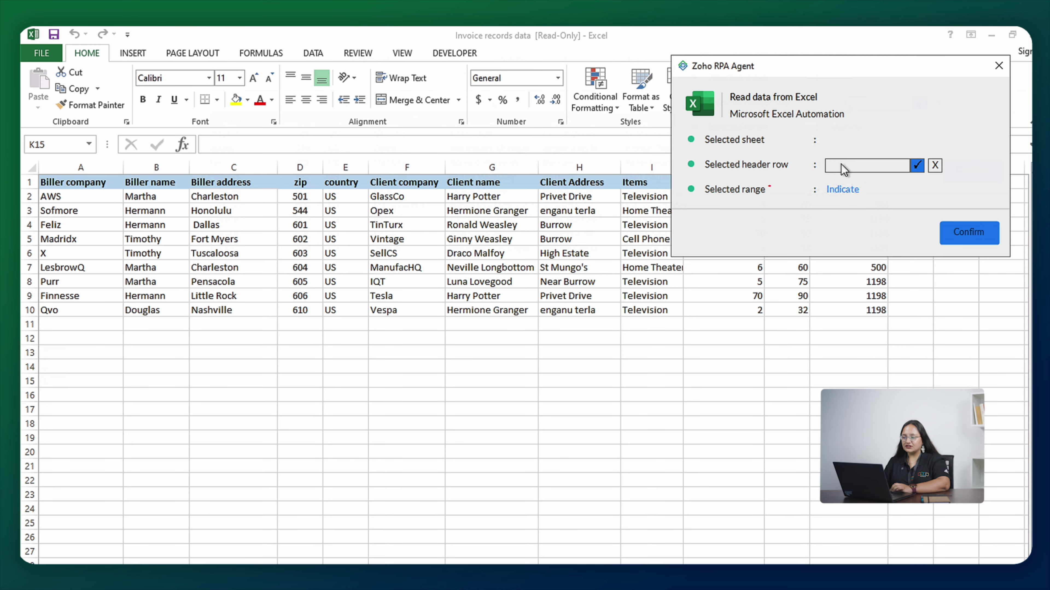
pyautogui.click(28, 182)
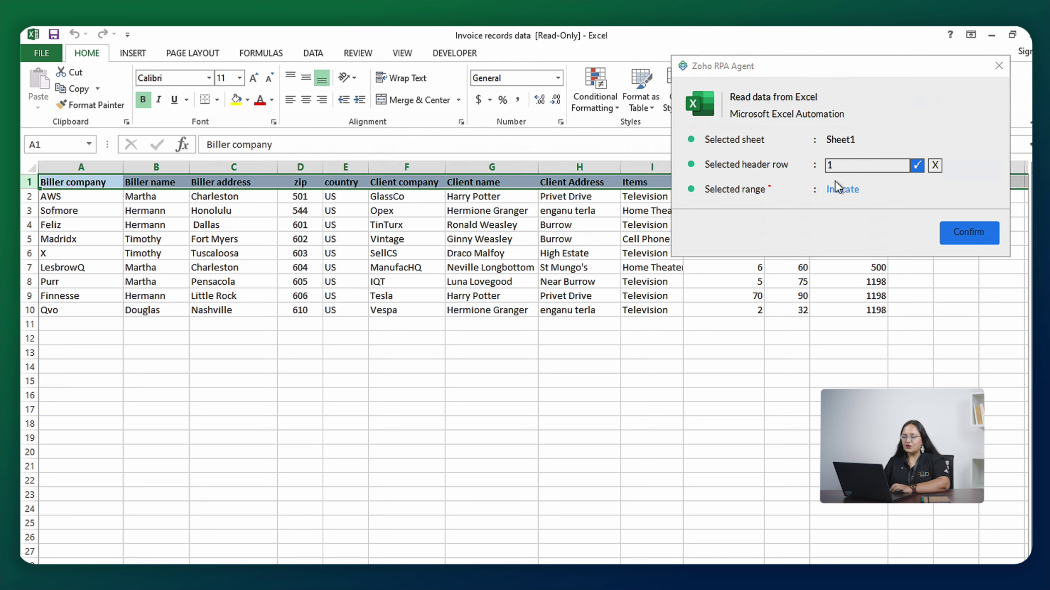
pyautogui.click(918, 166)
# - Indicate row 2 as the data to read and confirm the recorded selection for the Read from Excel action
pyautogui.click(839, 190)
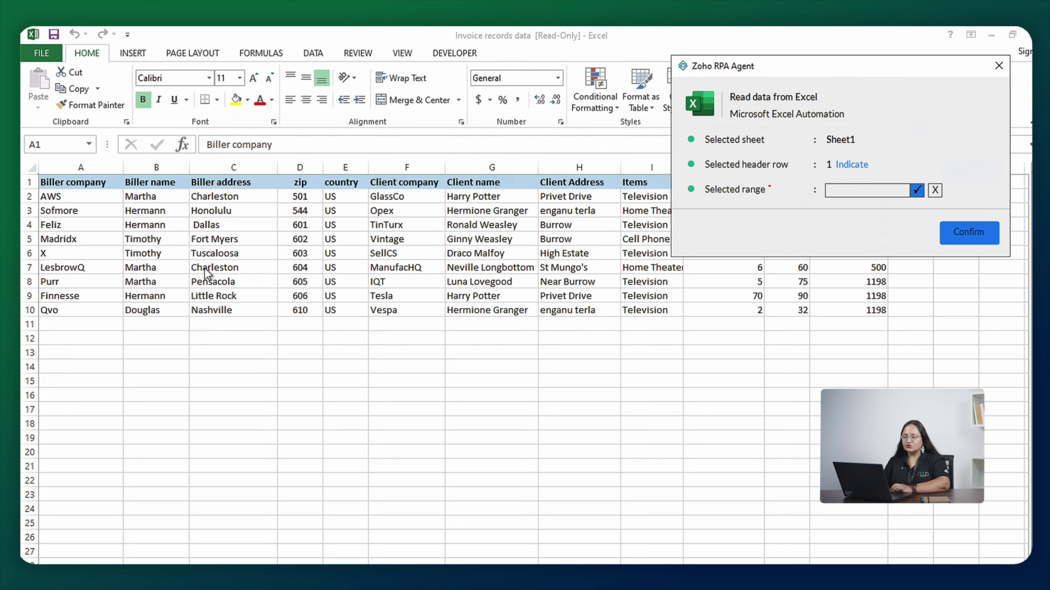
pyautogui.click(25, 196)
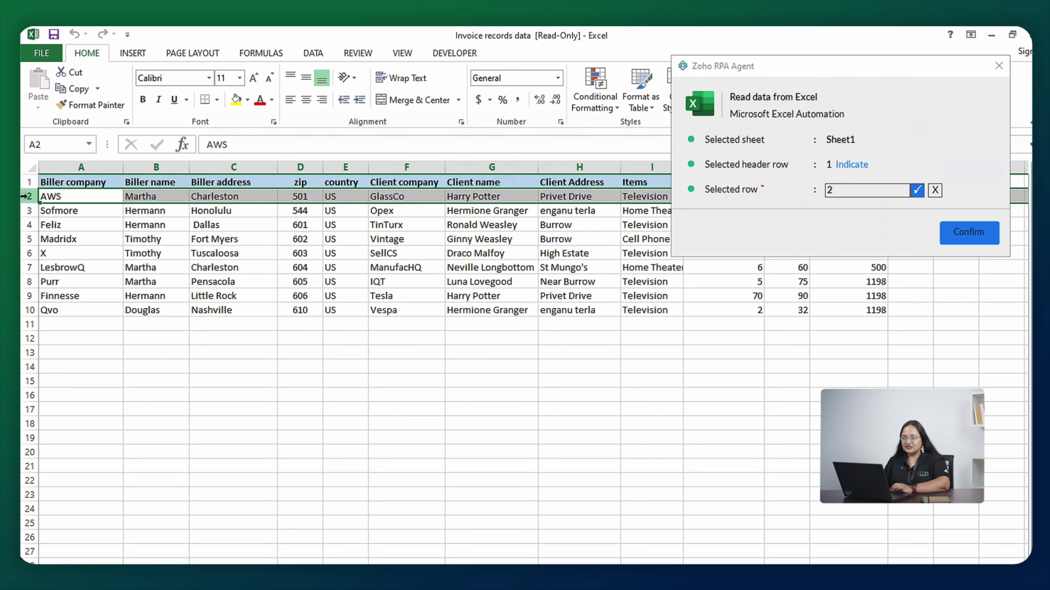
pyautogui.click(918, 192)
pyautogui.click(963, 233)
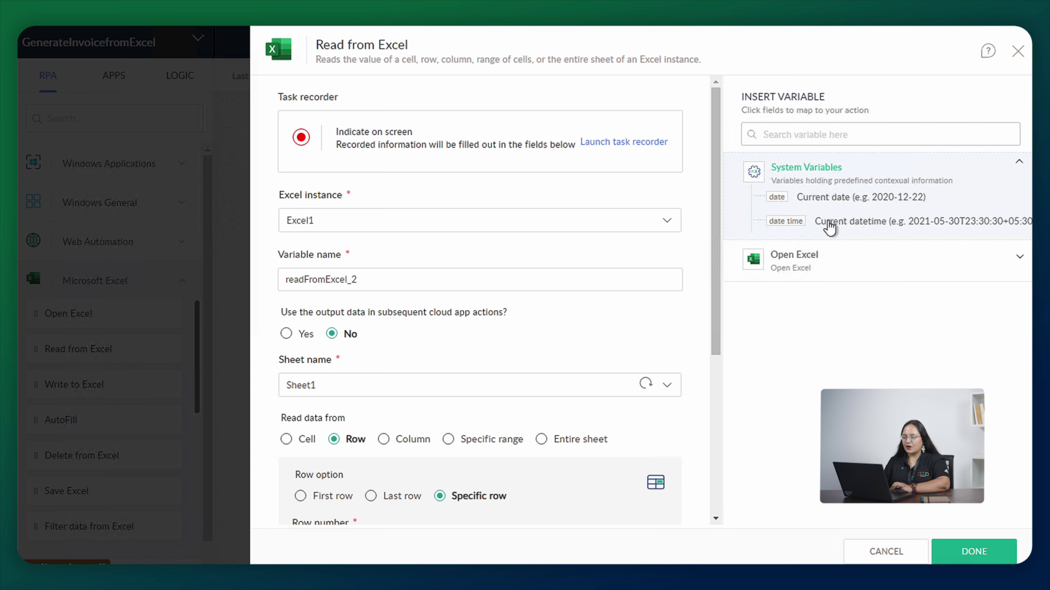
# - Review the row, header row and read mode settings of the Read from Excel action and save it
pyautogui.scroll(-4, 565, 326)
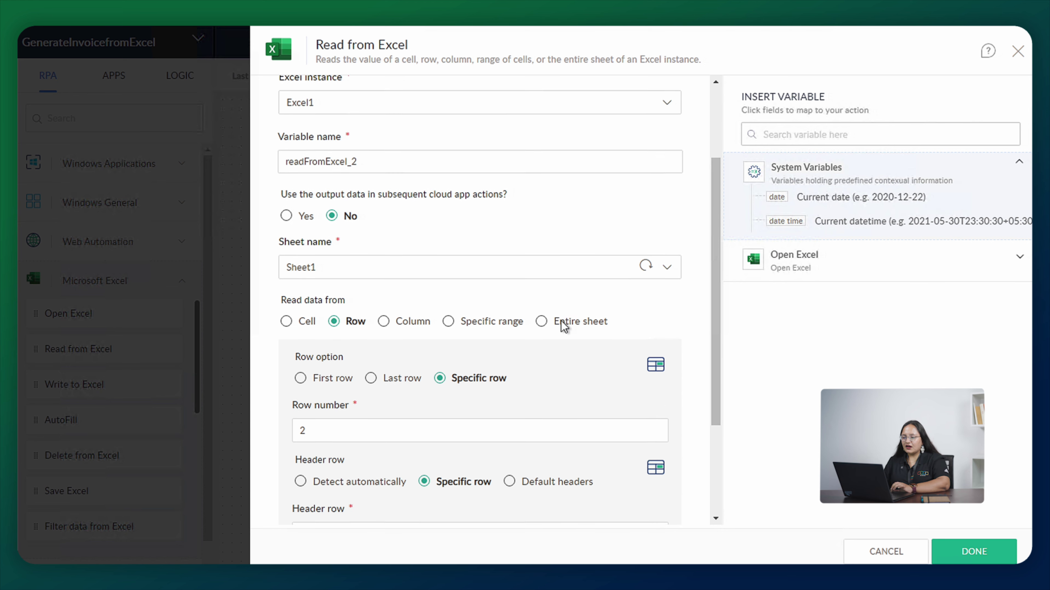
pyautogui.scroll(-1, 355, 319)
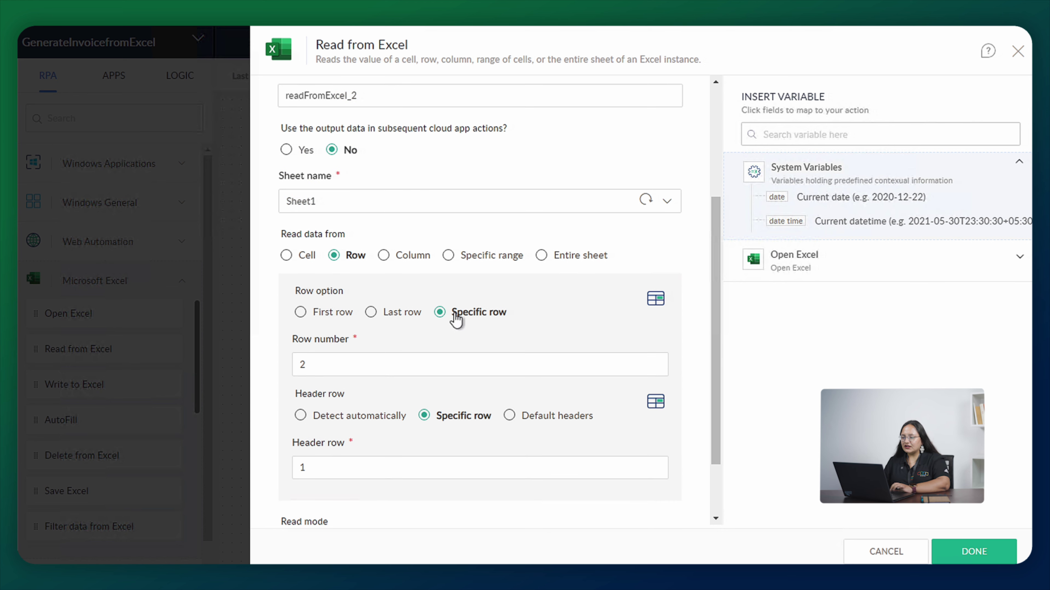
pyautogui.scroll(-2, 334, 369)
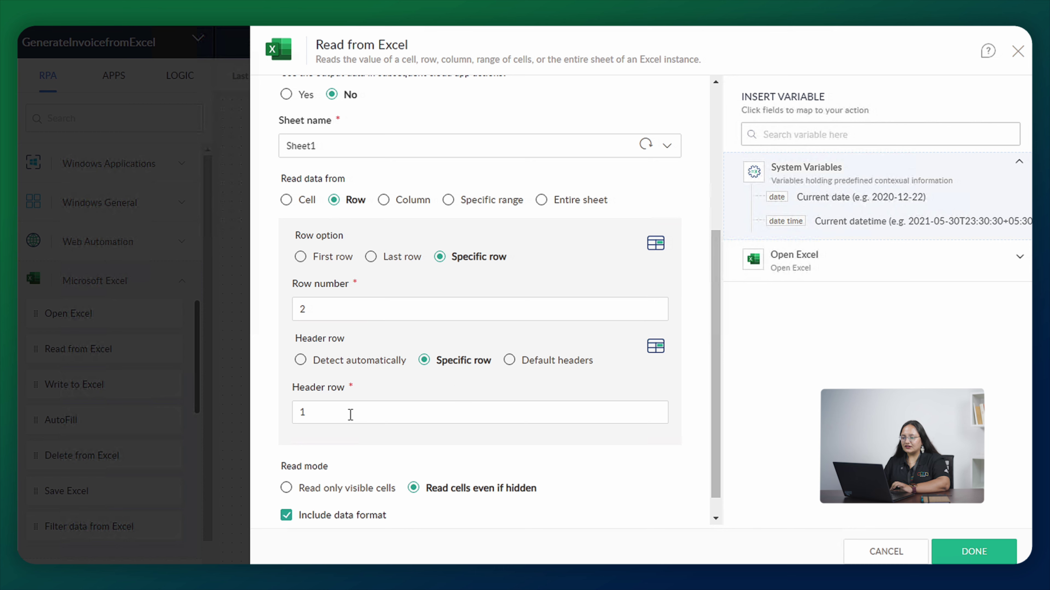
pyautogui.scroll(-1, 350, 414)
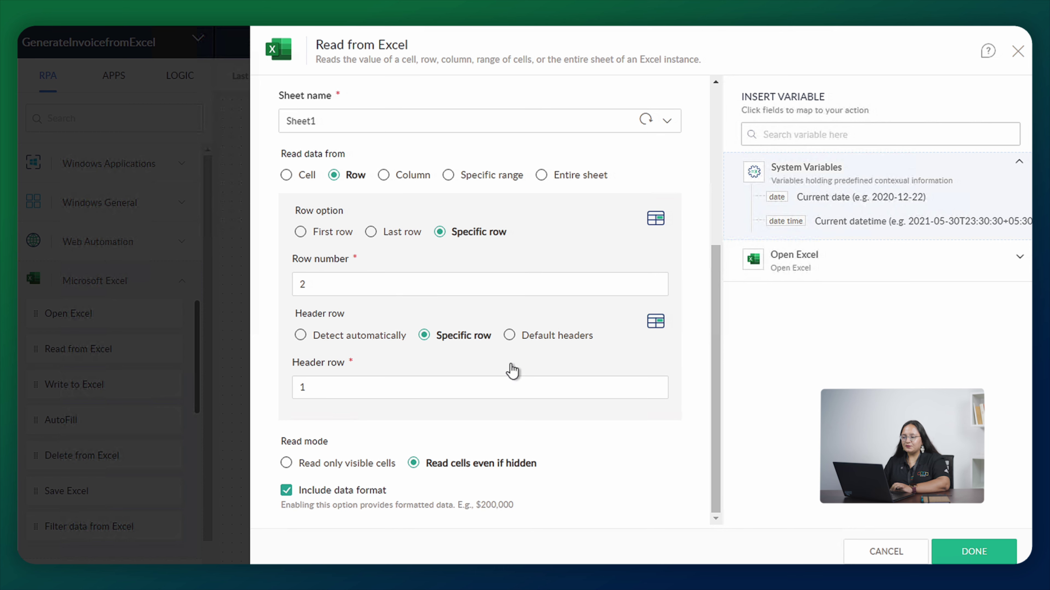
pyautogui.scroll(1, 418, 444)
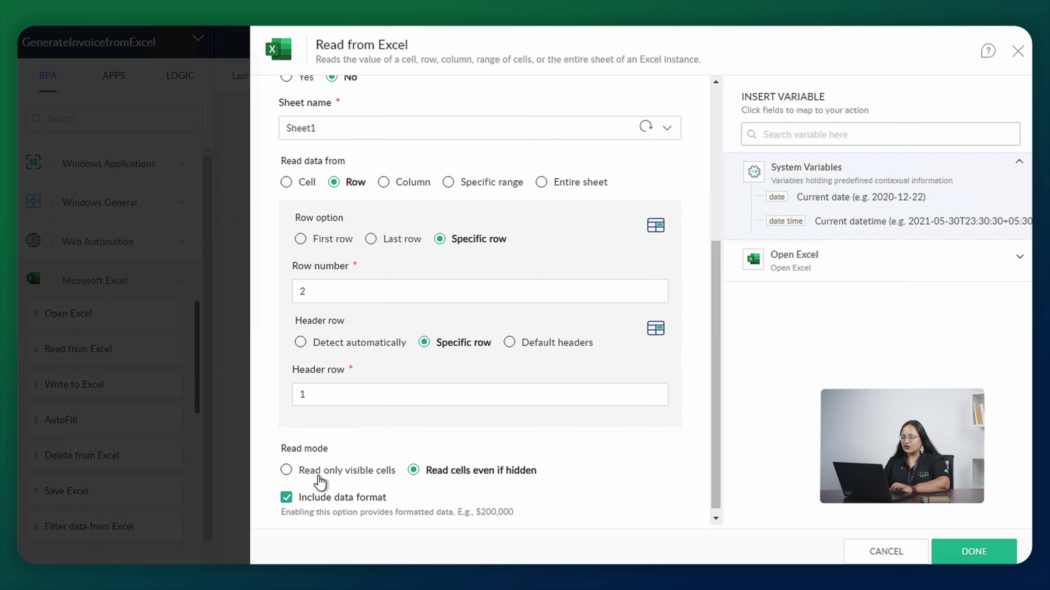
pyautogui.click(959, 553)
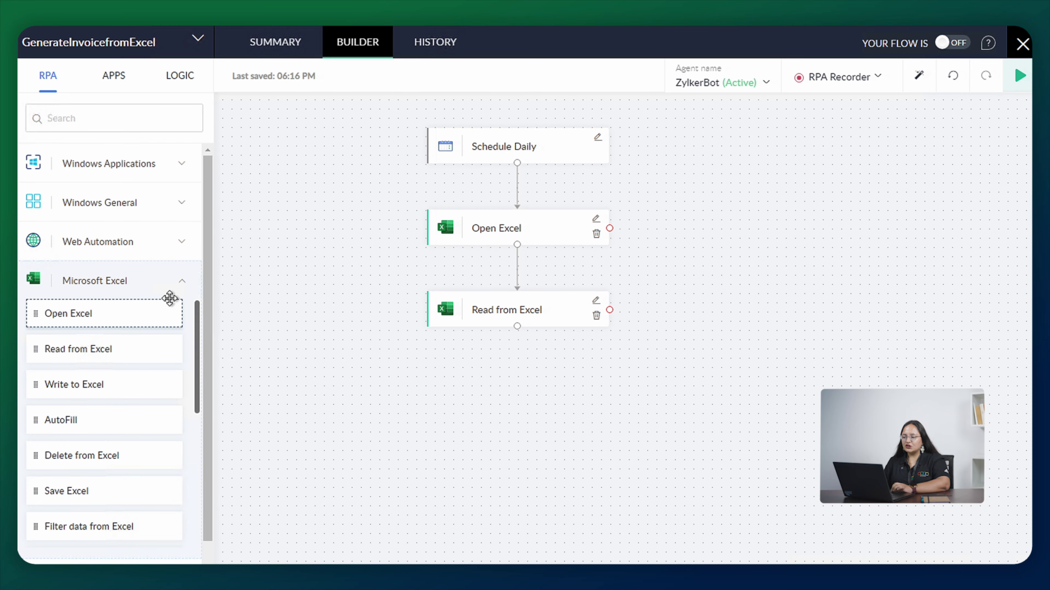
# - Look through the actions available under Windows Applications without adding any
pyautogui.click(178, 284)
pyautogui.click(166, 173)
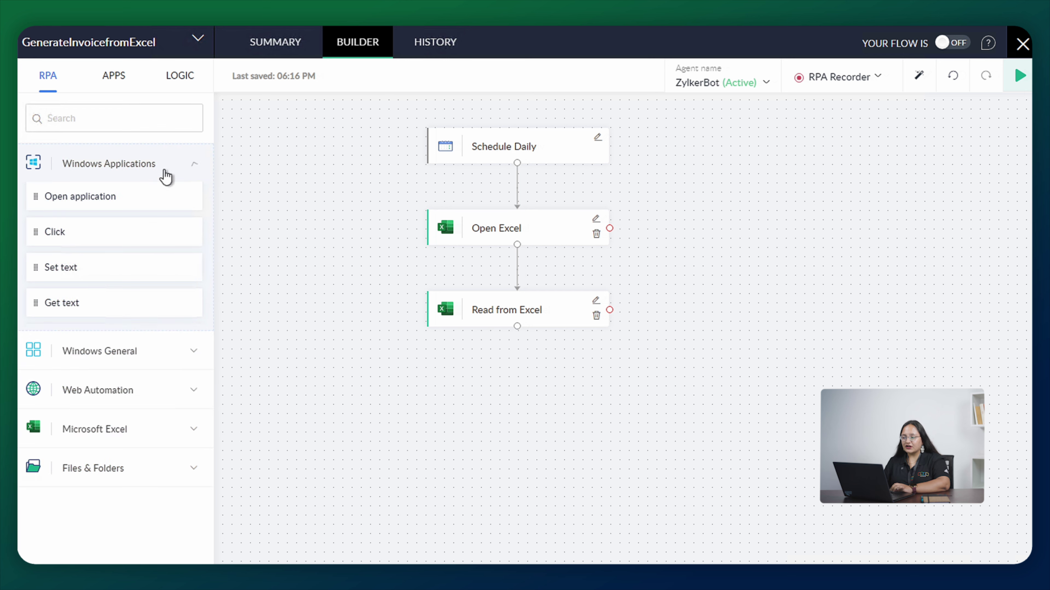
pyautogui.moveTo(265, 262); pyautogui.dragTo(199, 222)
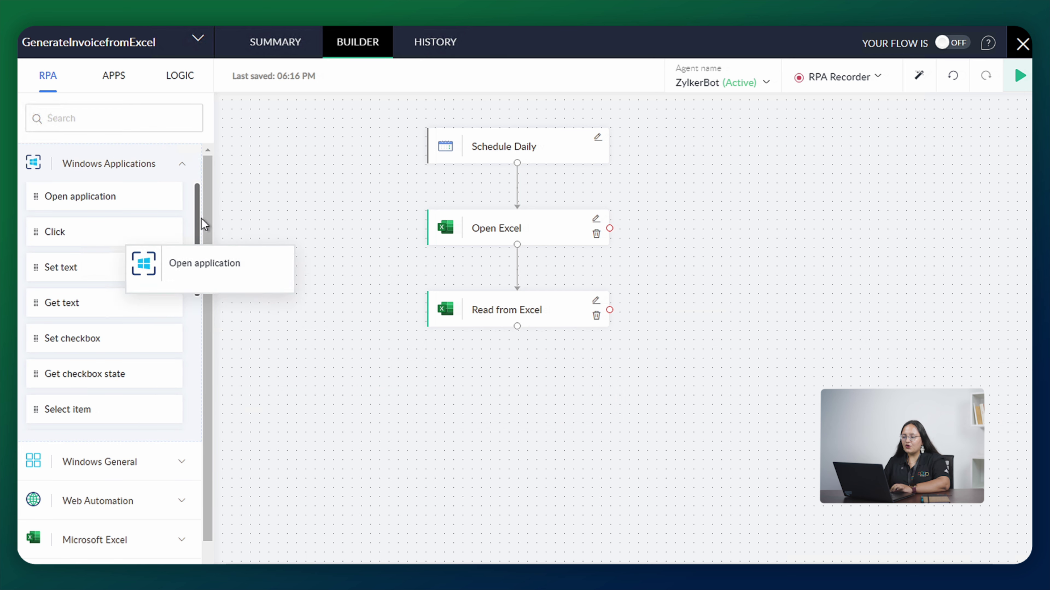
pyautogui.scroll(-4, 120, 284)
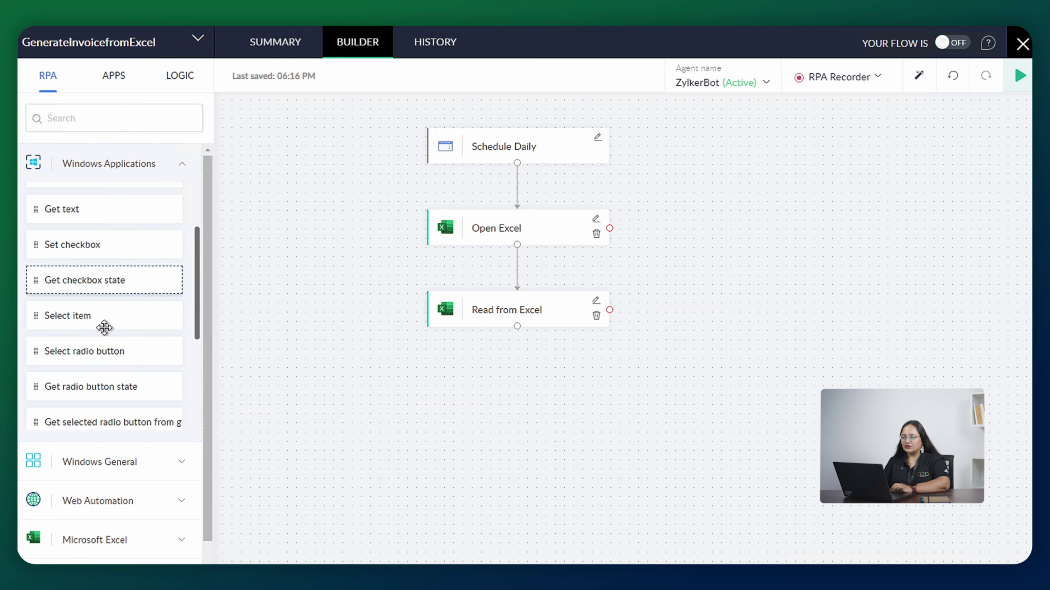
pyautogui.click(187, 169)
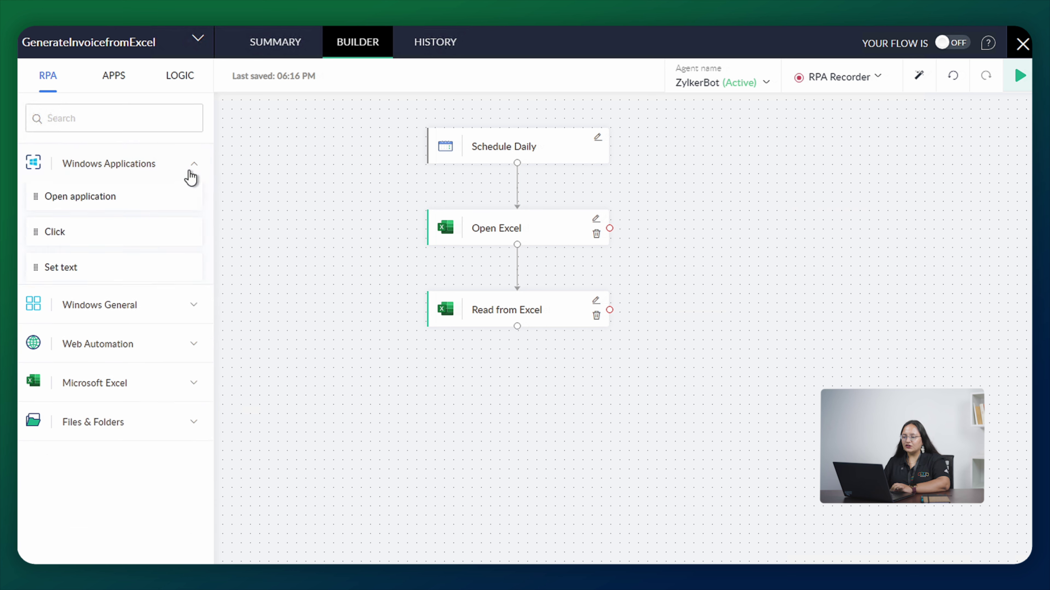
# - Start a Windows App recording in Invoice Generator and capture the biller company, name, address, country, client company and customer name fields
pyautogui.click(837, 84)
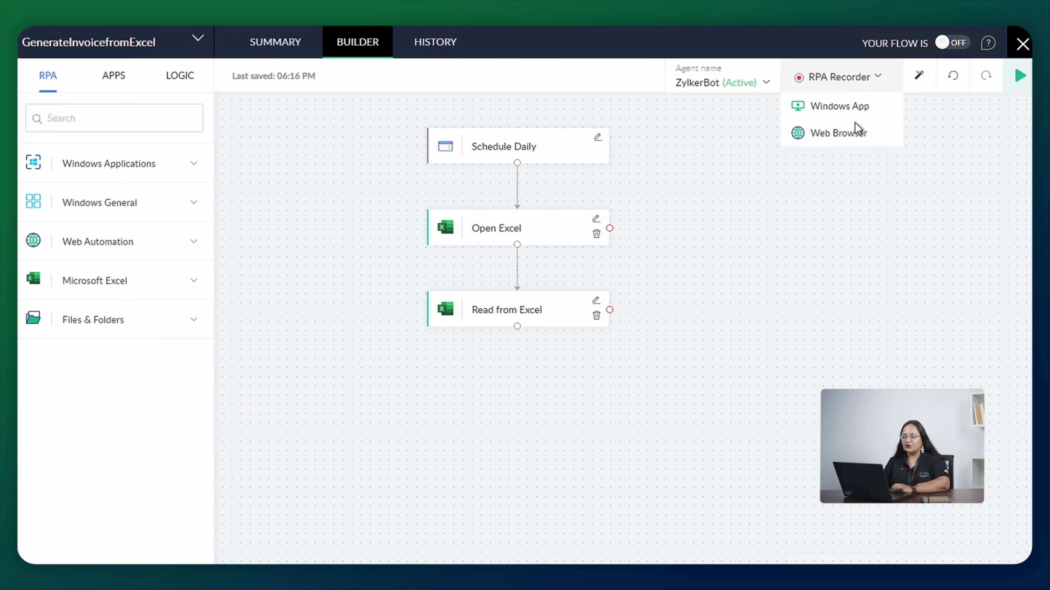
pyautogui.click(857, 108)
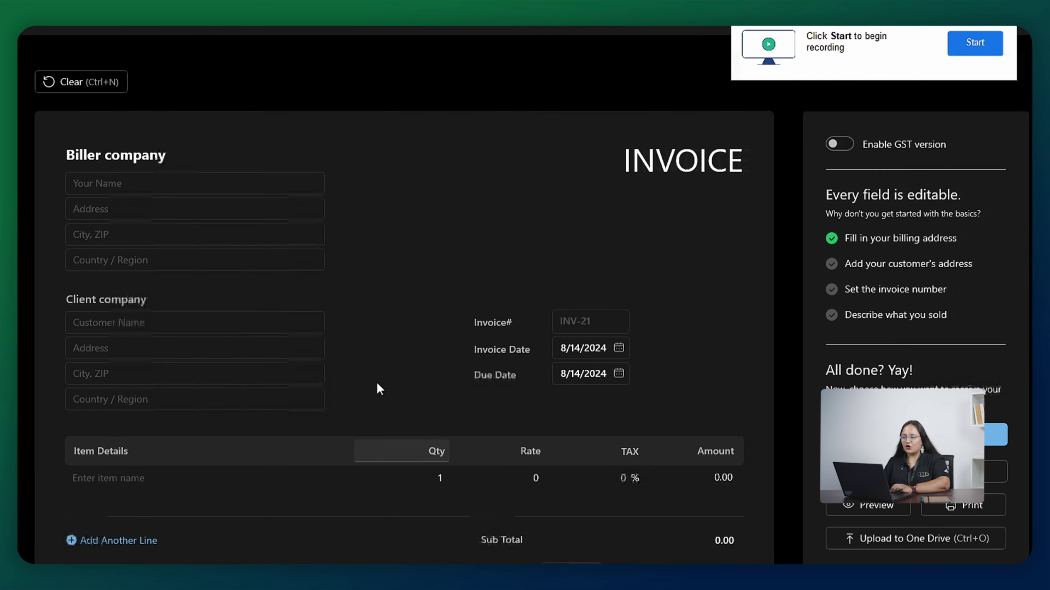
pyautogui.click(975, 43)
pyautogui.click(180, 161)
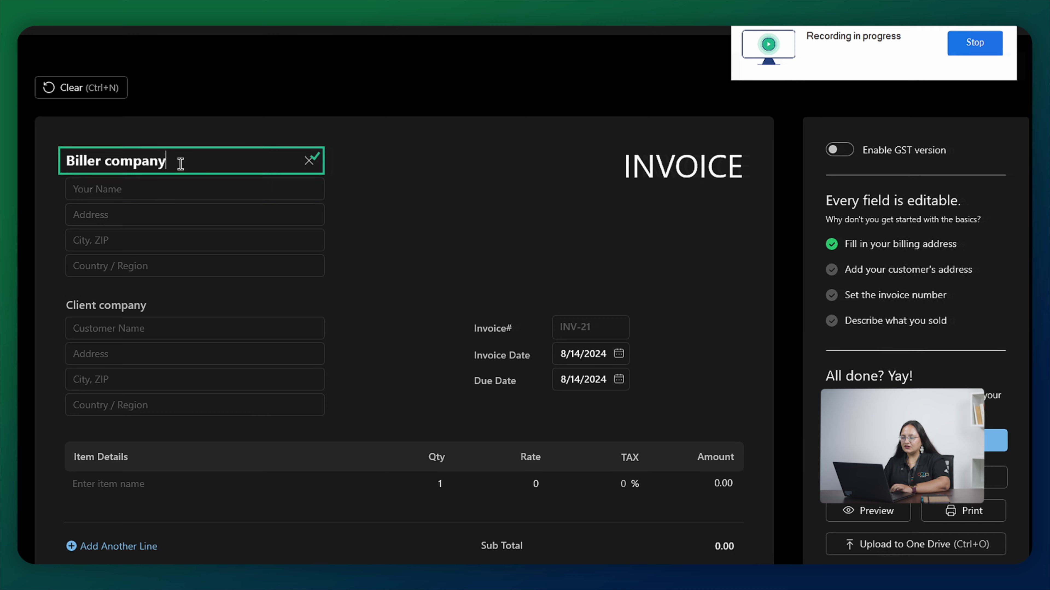
pyautogui.click(171, 214)
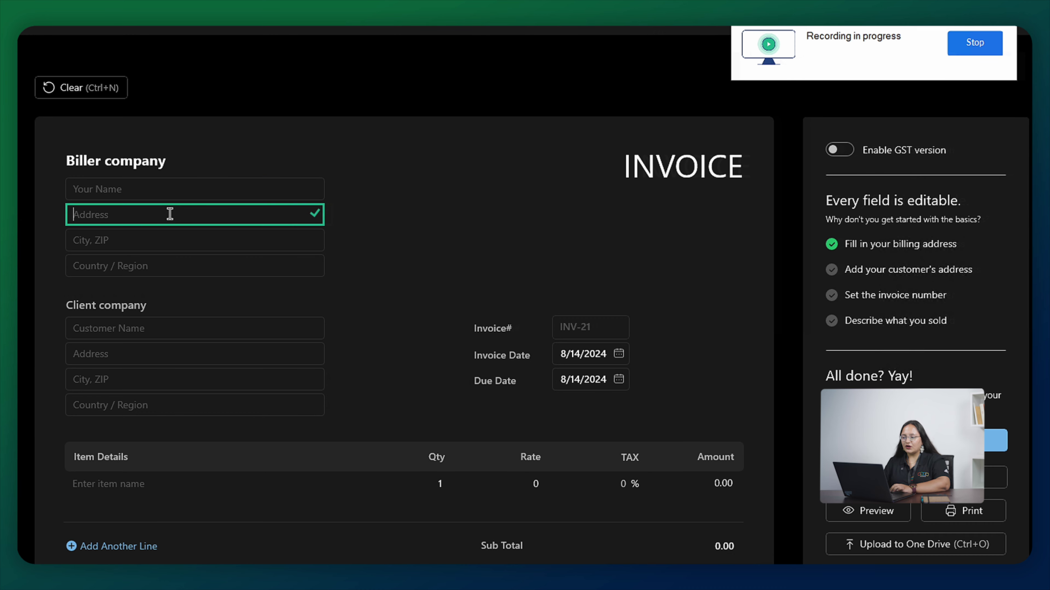
pyautogui.click(169, 264)
pyautogui.click(169, 304)
pyautogui.click(176, 326)
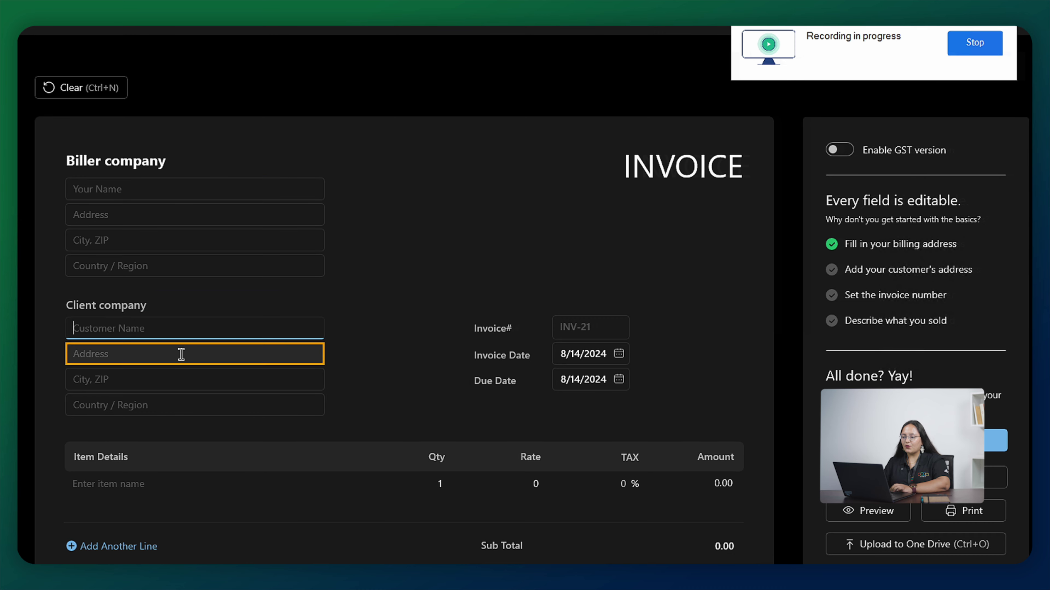
# - Record the item name, quantity, rate and notes fields, the Get Invoice command and the PDF save dialog, and stop recording
pyautogui.scroll(-3, 181, 354)
pyautogui.click(180, 391)
pyautogui.click(409, 380)
pyautogui.click(519, 377)
pyautogui.scroll(-5, 355, 457)
pyautogui.click(375, 424)
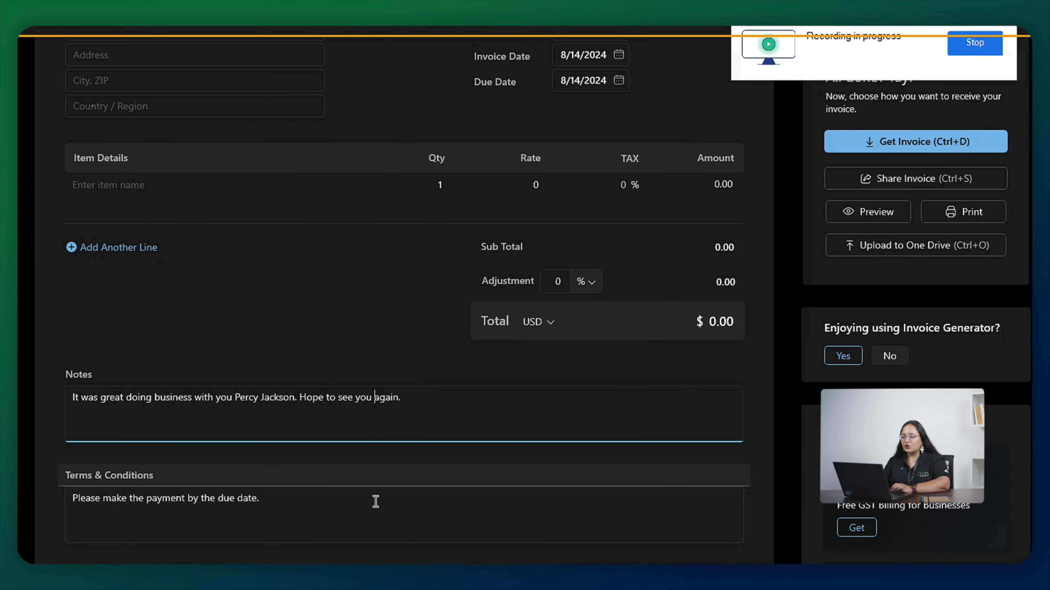
pyautogui.scroll(-2, 376, 501)
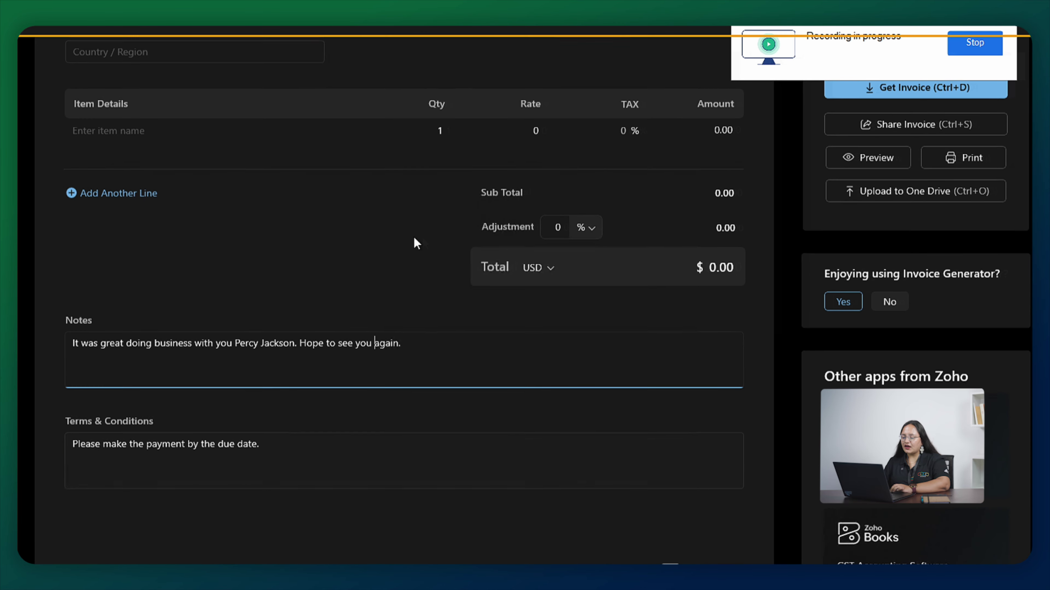
pyautogui.hotkey('ctrl', 'n')
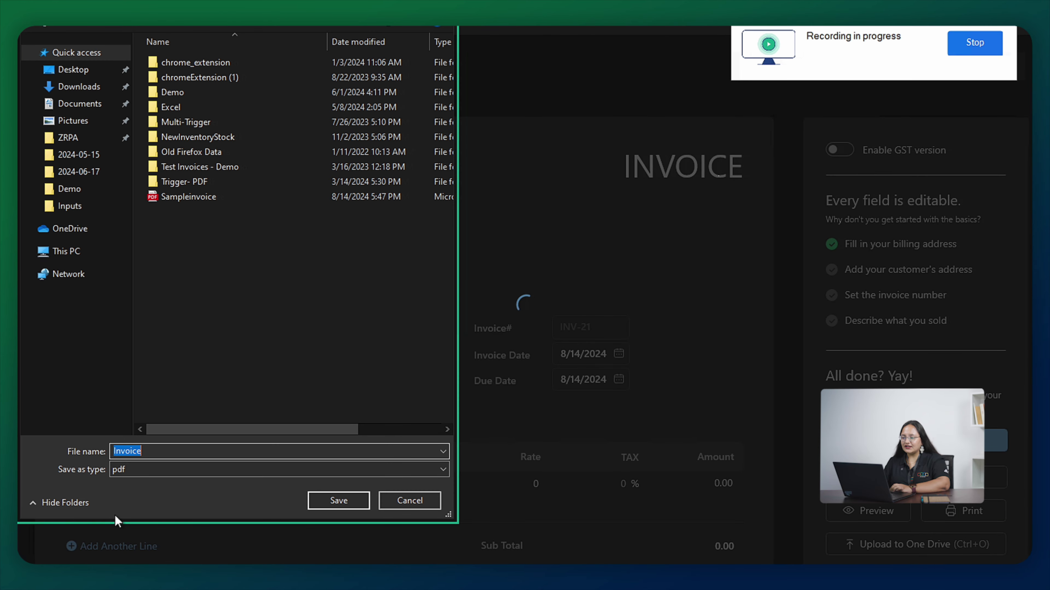
pyautogui.click(975, 42)
# - Review the list of recorded actions and confirm adding them to the flow
pyautogui.scroll(-4, 918, 257)
pyautogui.scroll(-2, 525, 440)
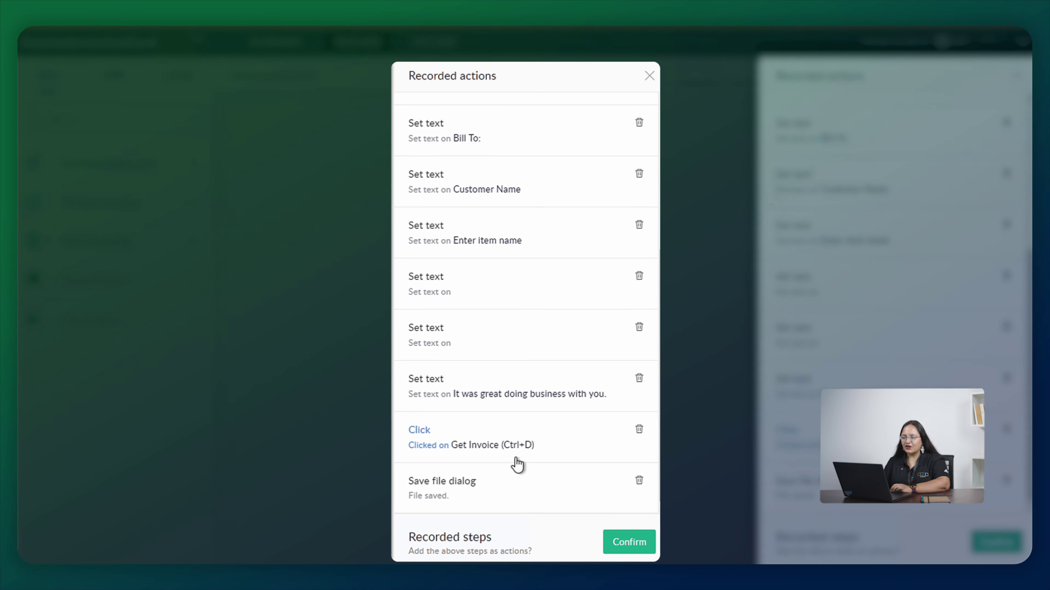
pyautogui.scroll(3, 535, 359)
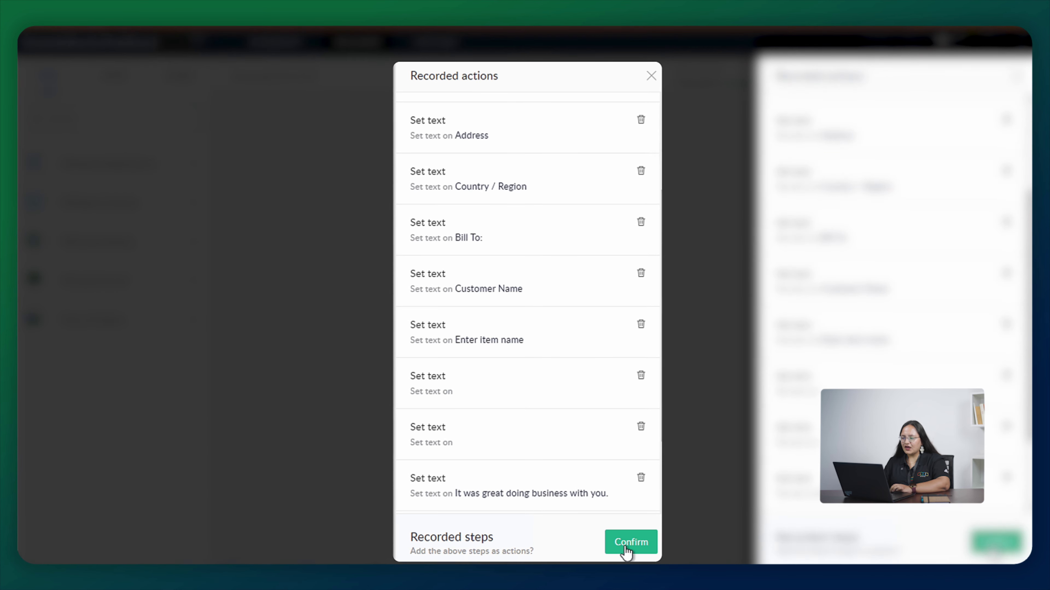
pyautogui.click(631, 543)
# - Examine the recorded actions in the flow and the settings of the Open application action for Invoice Generator
pyautogui.scroll(-10, 748, 391)
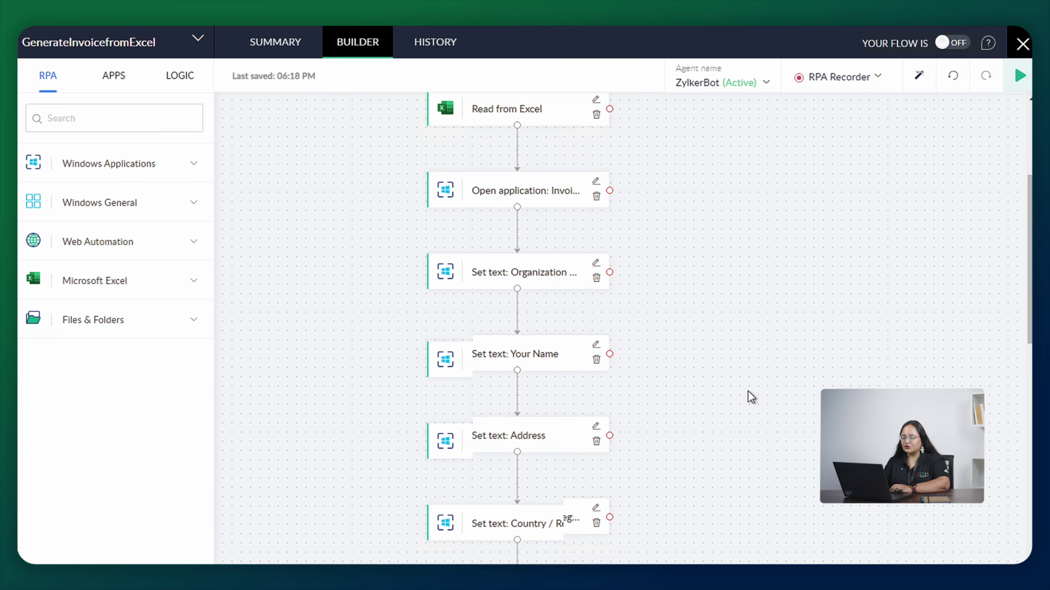
pyautogui.scroll(-9, 748, 391)
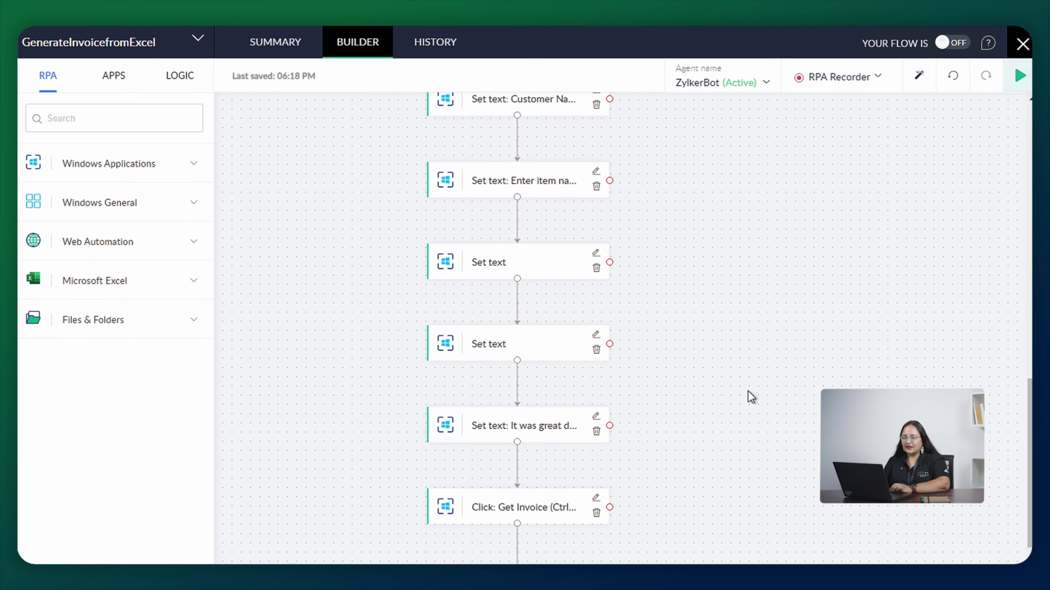
pyautogui.scroll(5, 748, 391)
pyautogui.scroll(10, 748, 391)
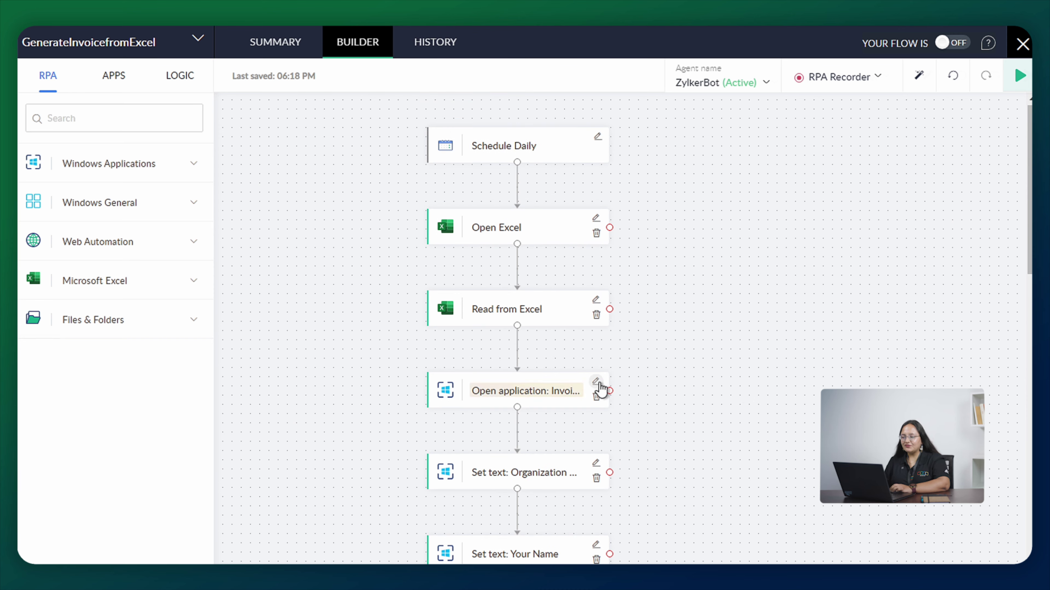
pyautogui.click(598, 383)
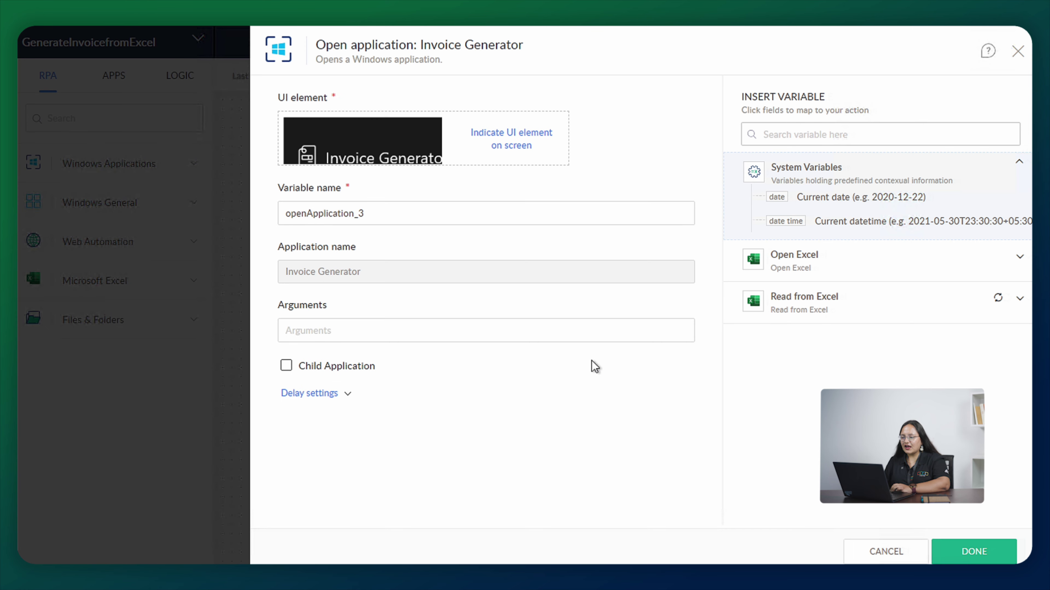
pyautogui.click(1018, 52)
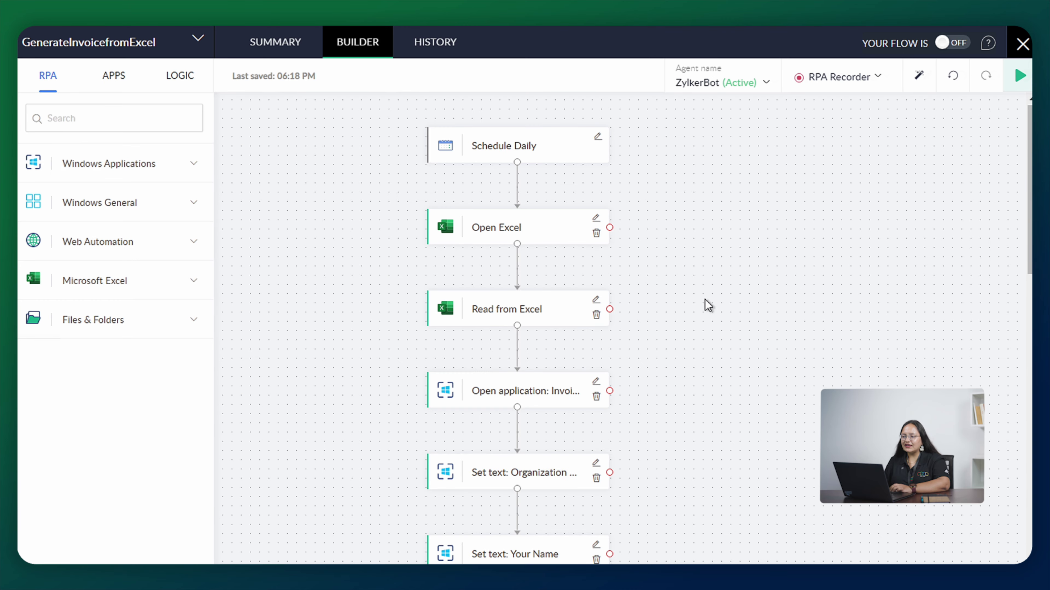
# - Sync the Read from Excel fields and map the Organization Name action's text to the Biller company variable
pyautogui.click(596, 463)
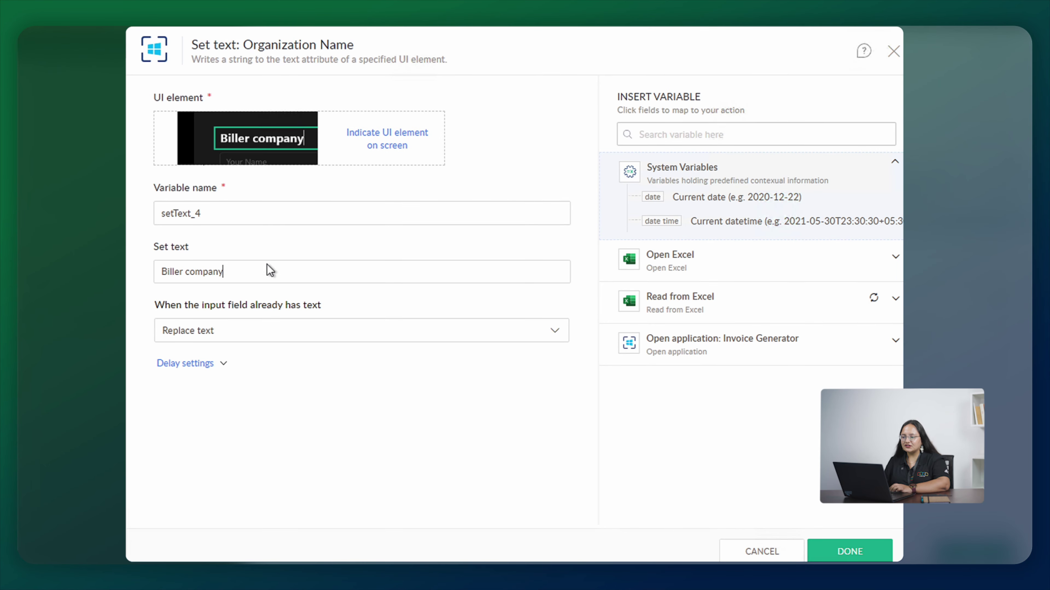
pyautogui.click(895, 299)
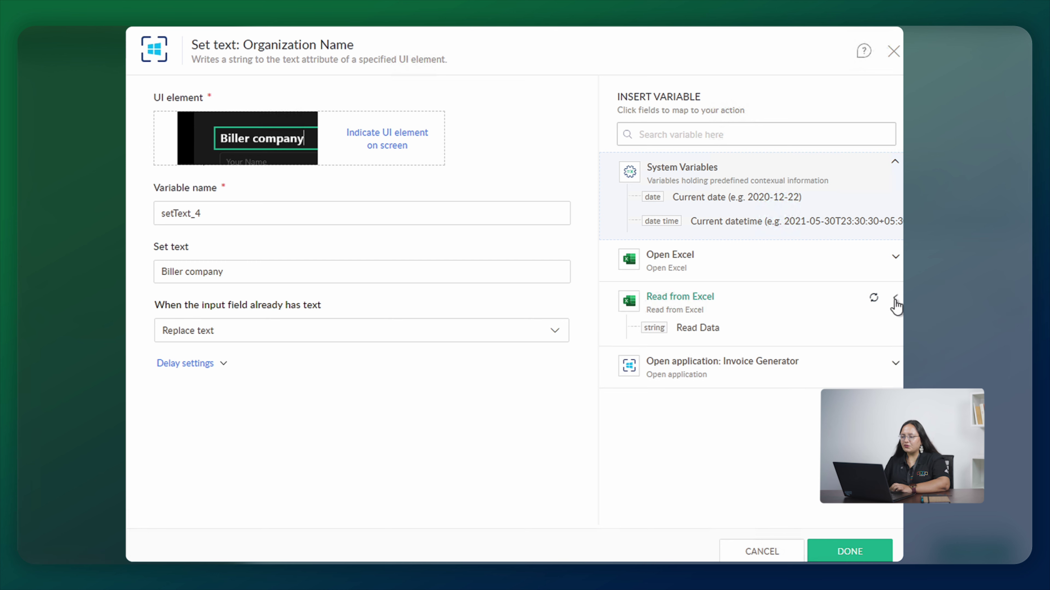
pyautogui.click(873, 301)
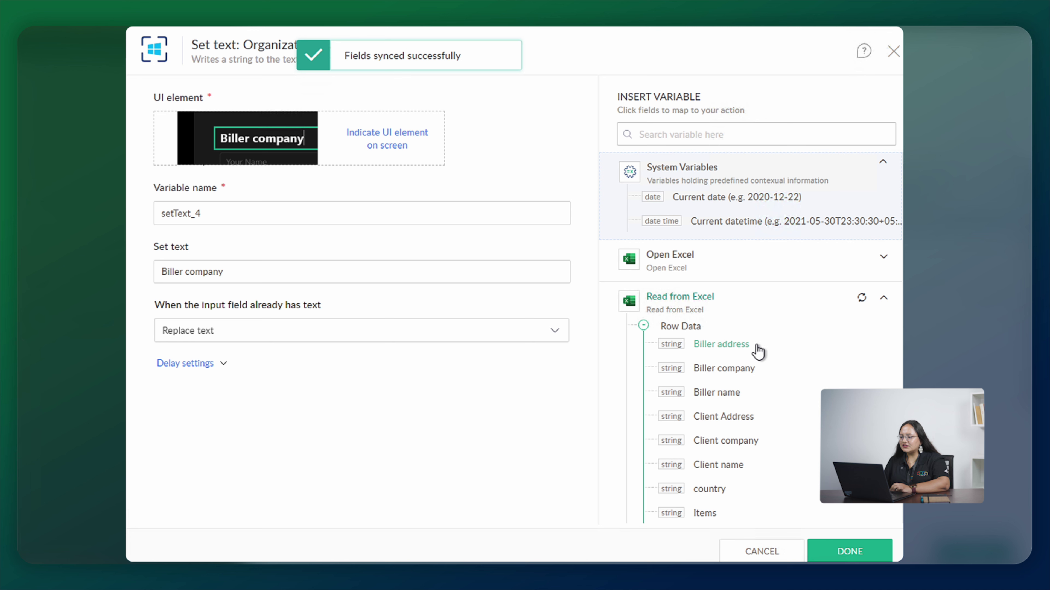
pyautogui.click(403, 275)
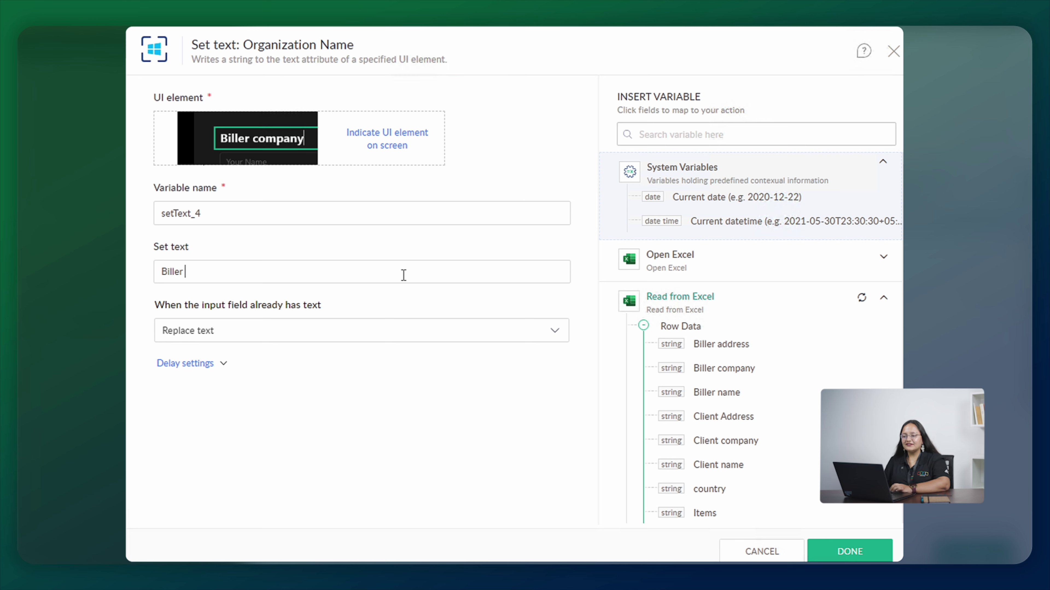
pyautogui.click(743, 372)
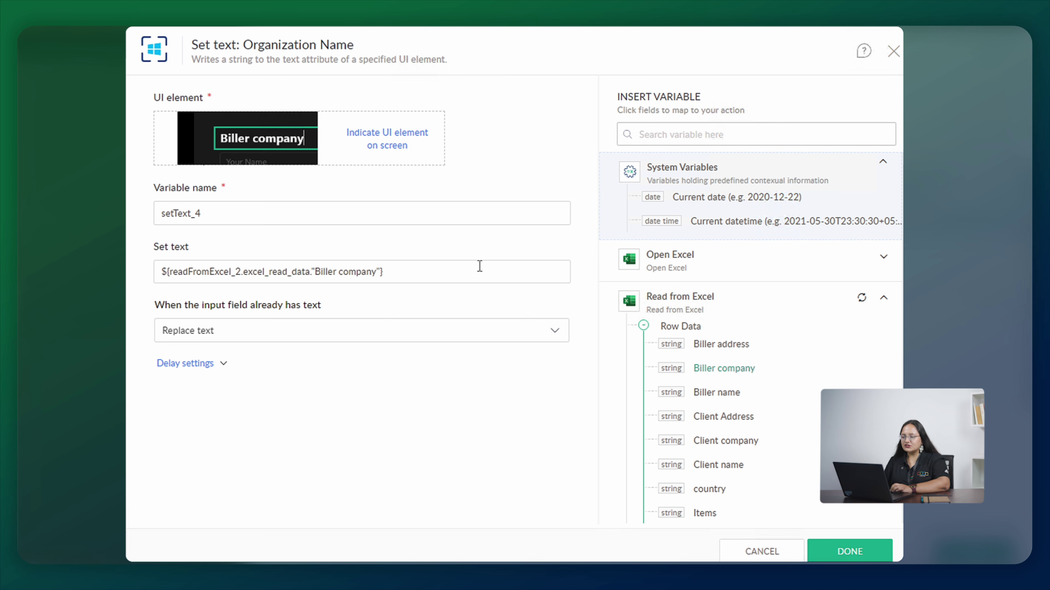
# - Review the existing-text option and delay settings of the Organization Name action and save it
pyautogui.click(461, 339)
pyautogui.click(456, 343)
pyautogui.click(224, 365)
pyautogui.scroll(-3, 244, 417)
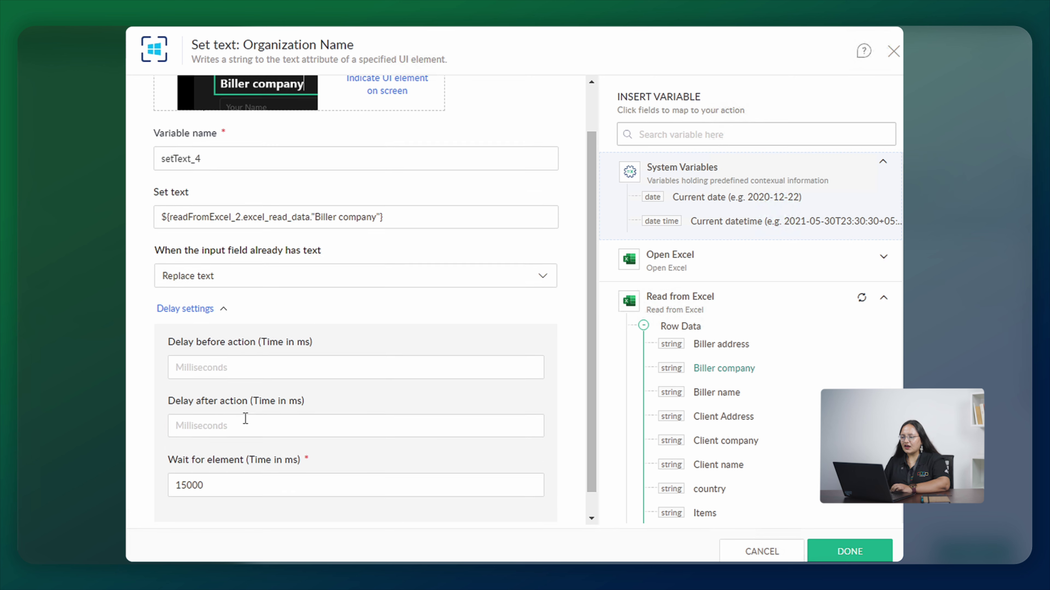
pyautogui.scroll(1, 245, 418)
pyautogui.scroll(1, 246, 419)
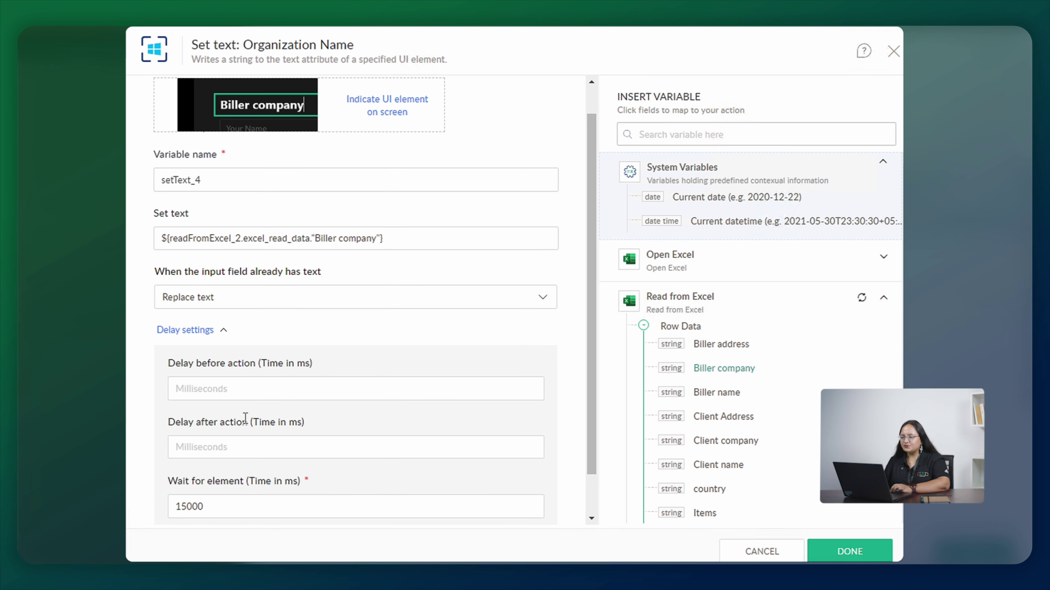
pyautogui.click(224, 331)
pyautogui.click(835, 552)
# - Map the text of the Your Name action to the Biller name variable from Read from Excel and save it
pyautogui.scroll(-3, 539, 417)
pyautogui.click(471, 412)
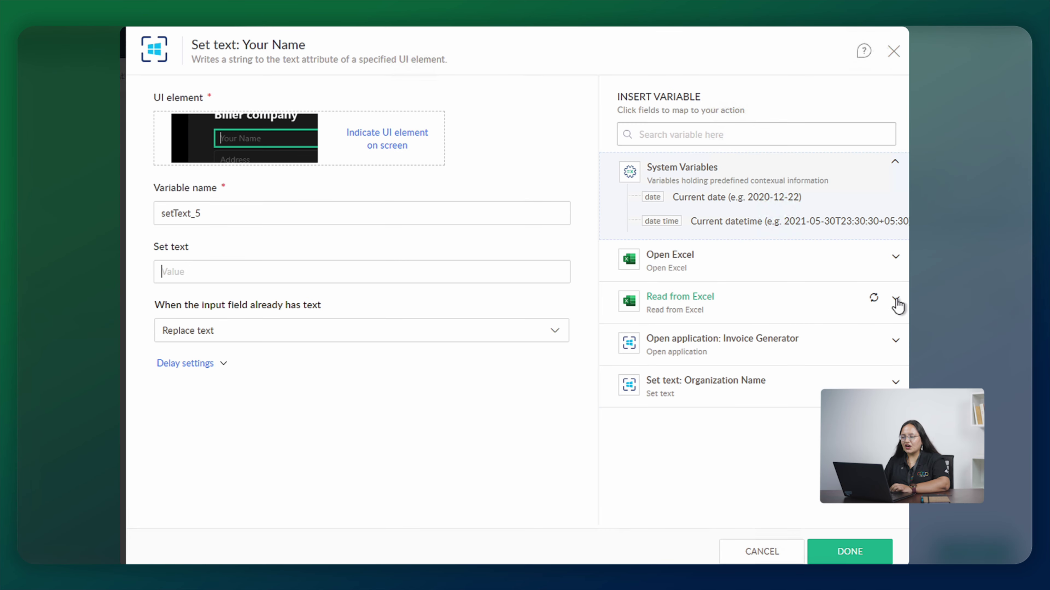
pyautogui.click(897, 305)
pyautogui.click(727, 396)
pyautogui.click(849, 552)
# - Set the Address action's text to the Biller address variable from Read from Excel and save the action
pyautogui.scroll(-2, 517, 407)
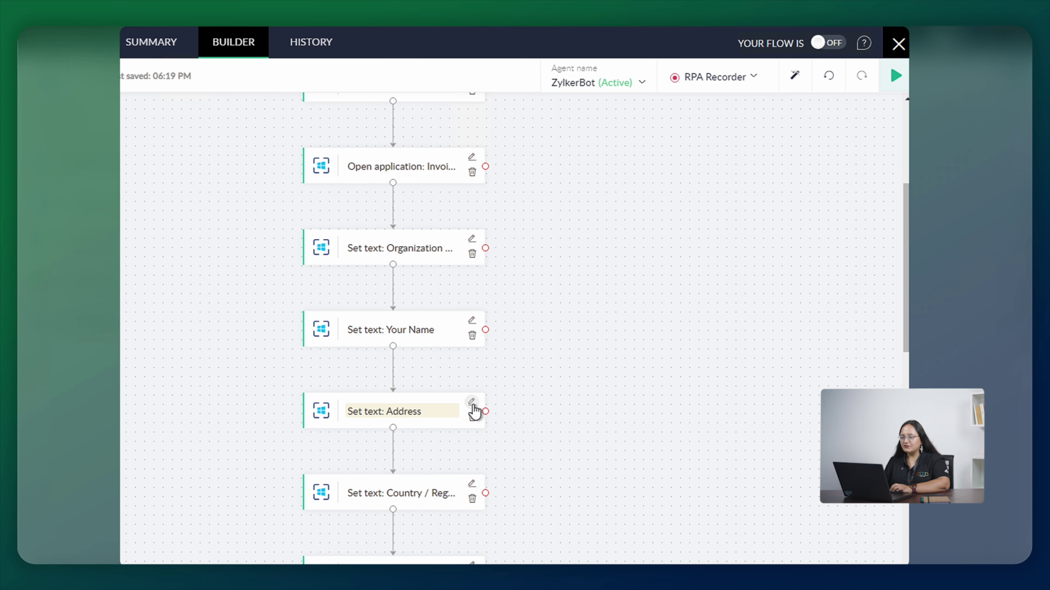
pyautogui.click(472, 408)
pyautogui.click(895, 297)
pyautogui.click(681, 342)
pyautogui.click(850, 552)
# - Set the Country / Region action's text to the country variable from Read from Excel and save the action
pyautogui.scroll(-2, 628, 399)
pyautogui.click(471, 403)
pyautogui.click(895, 297)
pyautogui.scroll(-1, 780, 375)
pyautogui.click(714, 475)
pyautogui.click(834, 554)
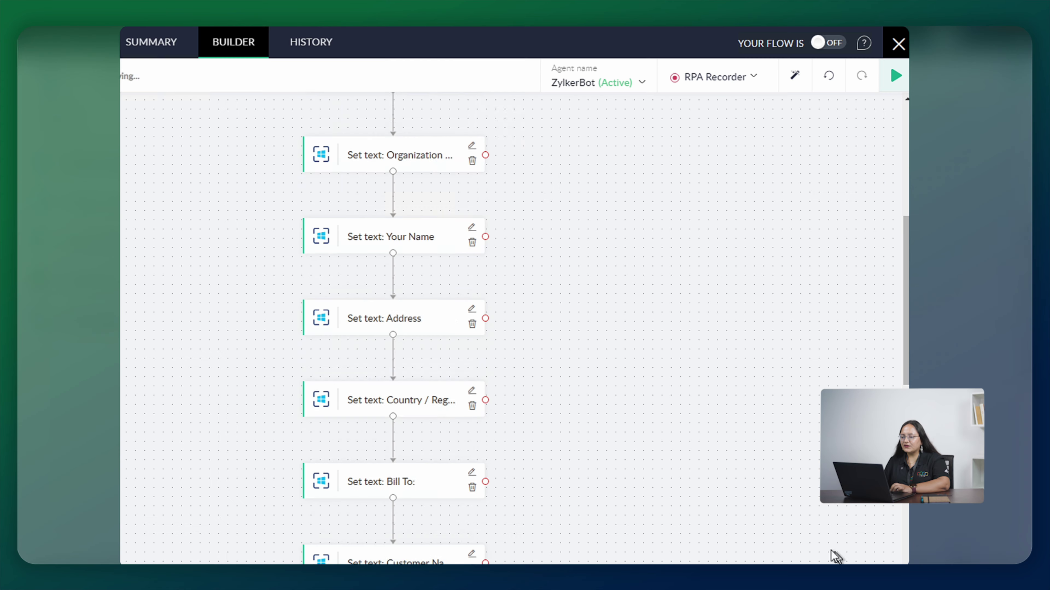
# - Replace the recorded text of the Bill To action with the Client company variable from Read from Excel and save it
pyautogui.scroll(-3, 433, 327)
pyautogui.click(473, 325)
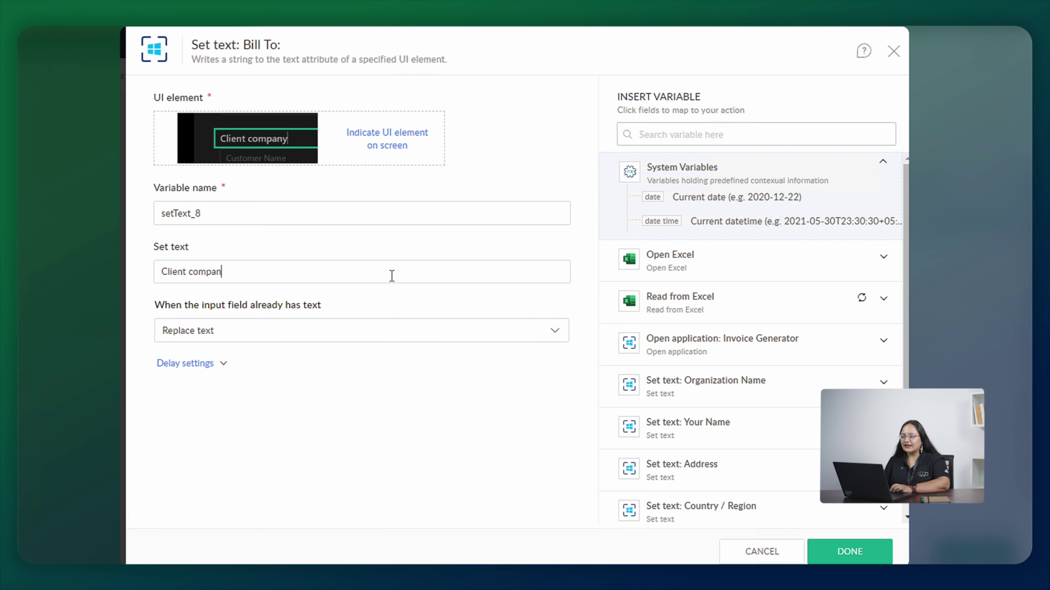
pyautogui.click(778, 321)
pyautogui.click(721, 439)
pyautogui.click(850, 552)
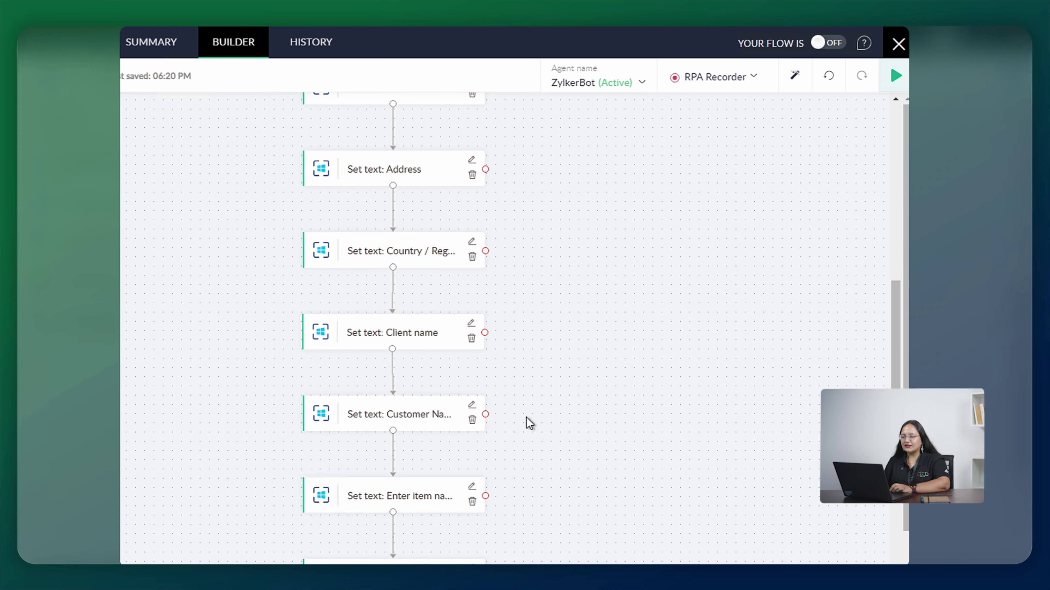
# - Rename the Bill To action in the flow to "Set text: Client company"
pyautogui.click(446, 337)
pyautogui.press('BackSpace')
pyautogui.press('BackSpace')
# - Set the Customer Name action's text to the Client name variable from Read from Excel and save the action
pyautogui.click(471, 406)
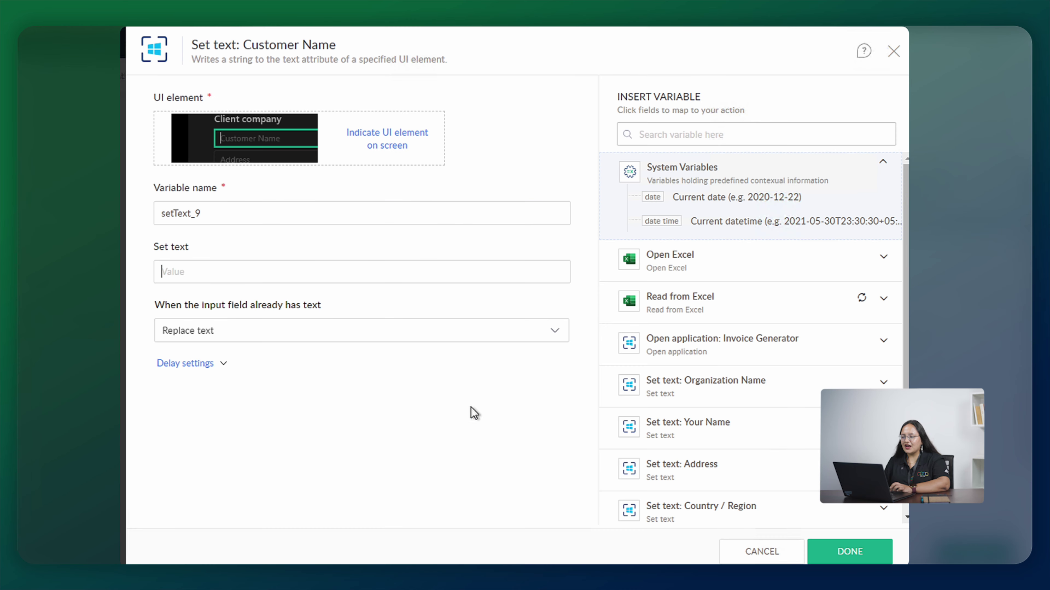
pyautogui.click(885, 305)
pyautogui.click(729, 432)
pyautogui.click(849, 551)
# - Map the item name action's text to the Items variable from Read from Excel and save the action
pyautogui.scroll(-2, 627, 476)
pyautogui.click(475, 392)
pyautogui.click(705, 427)
pyautogui.click(849, 551)
# - Replace the recorded text of the Qty Set text action with the Items purchased variable and save it
pyautogui.scroll(-2, 549, 433)
pyautogui.click(471, 381)
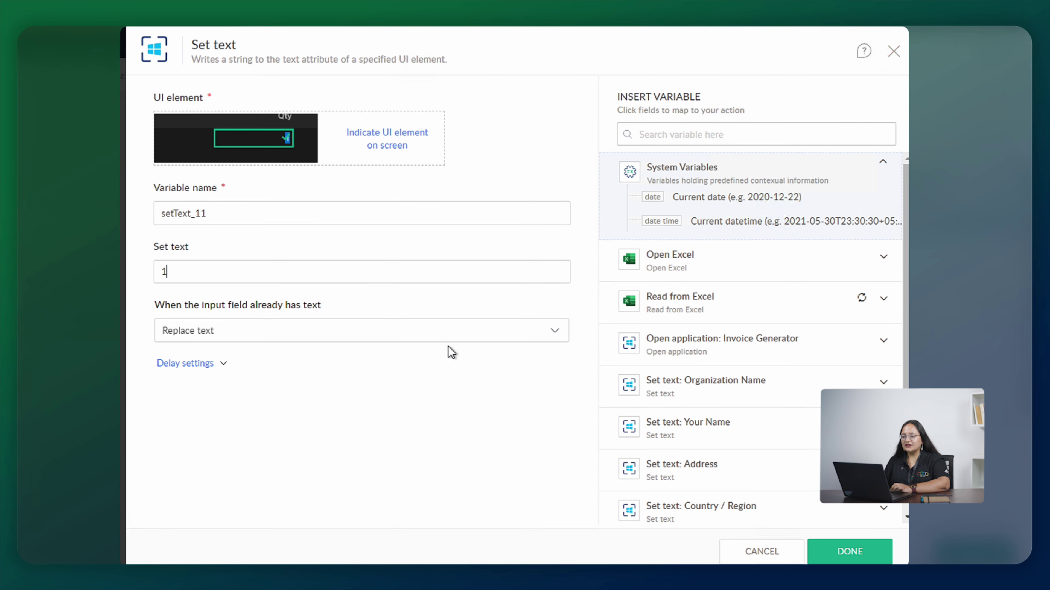
pyautogui.click(680, 298)
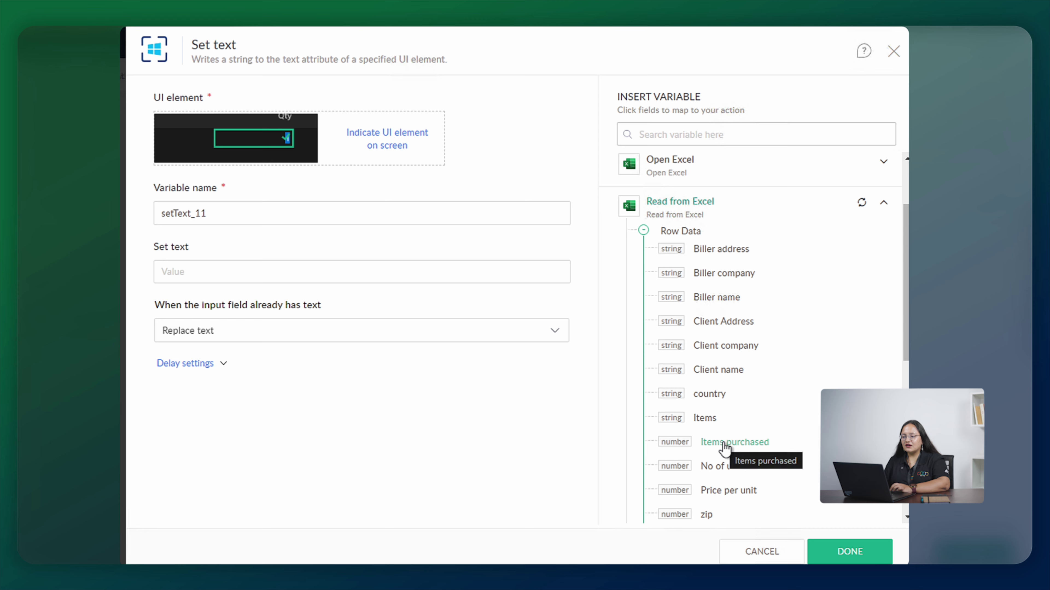
pyautogui.click(724, 453)
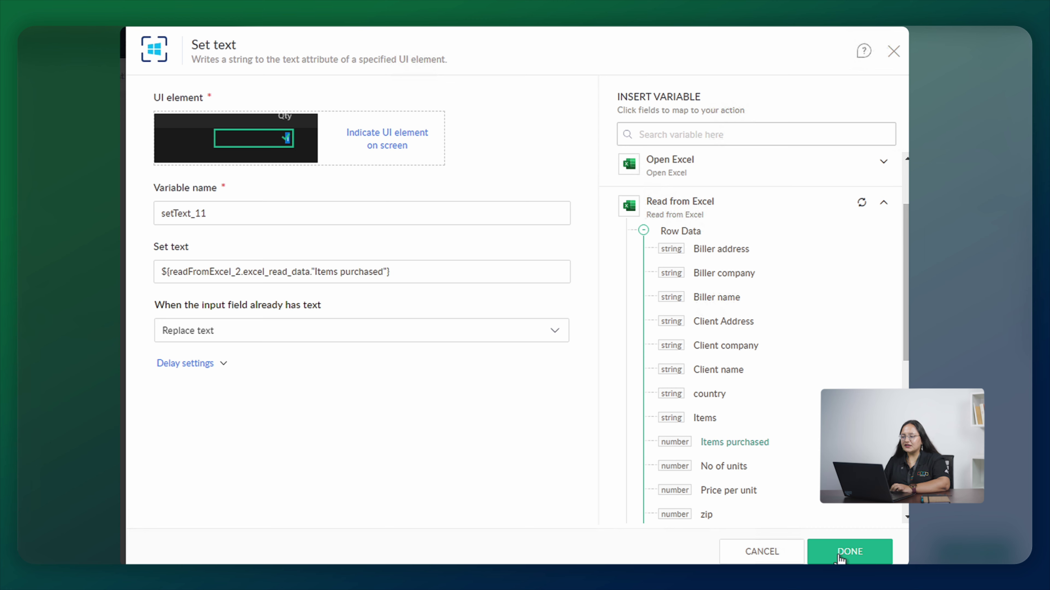
pyautogui.click(849, 552)
# - Set the text of the Rate Set text action to the Price per unit variable and save it
pyautogui.scroll(-2, 527, 462)
pyautogui.click(471, 391)
pyautogui.click(883, 298)
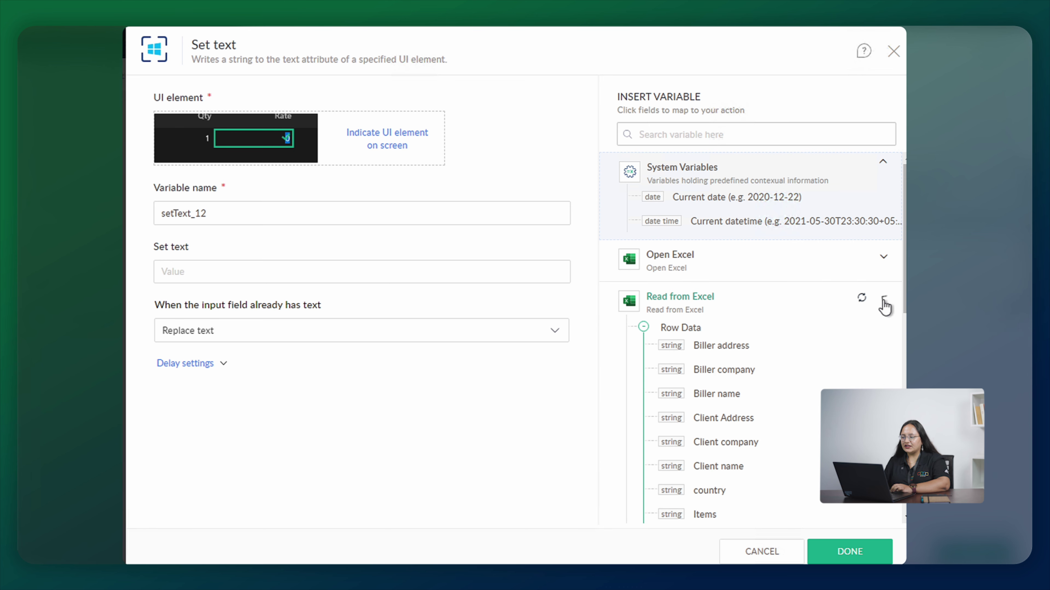
pyautogui.scroll(-5, 745, 413)
pyautogui.click(745, 474)
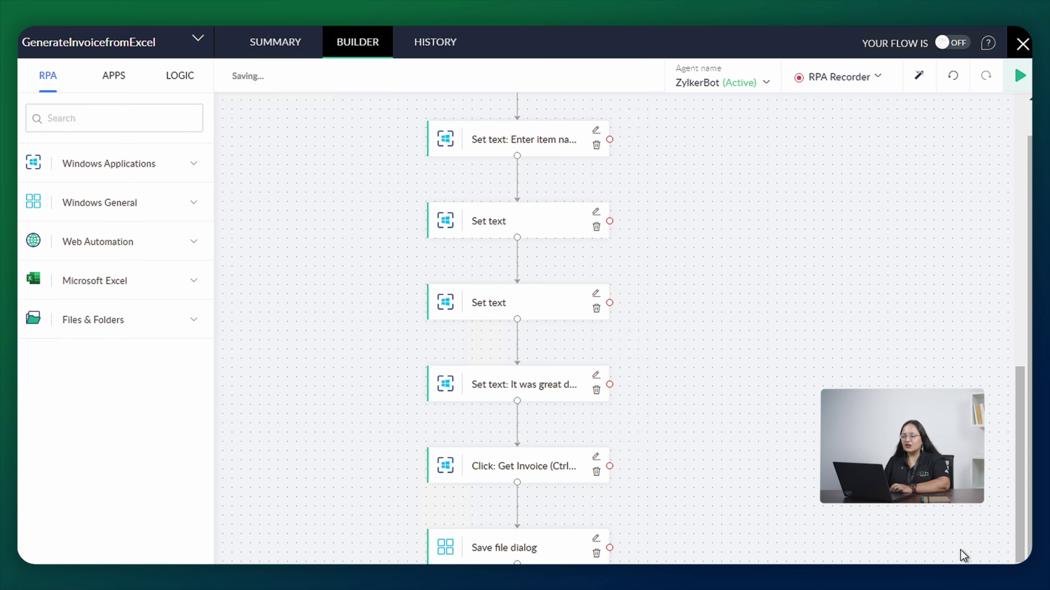
# - Auto arrange the actions of the flow on the builder canvas
pyautogui.moveTo(1016, 475); pyautogui.dragTo(1008, 356)
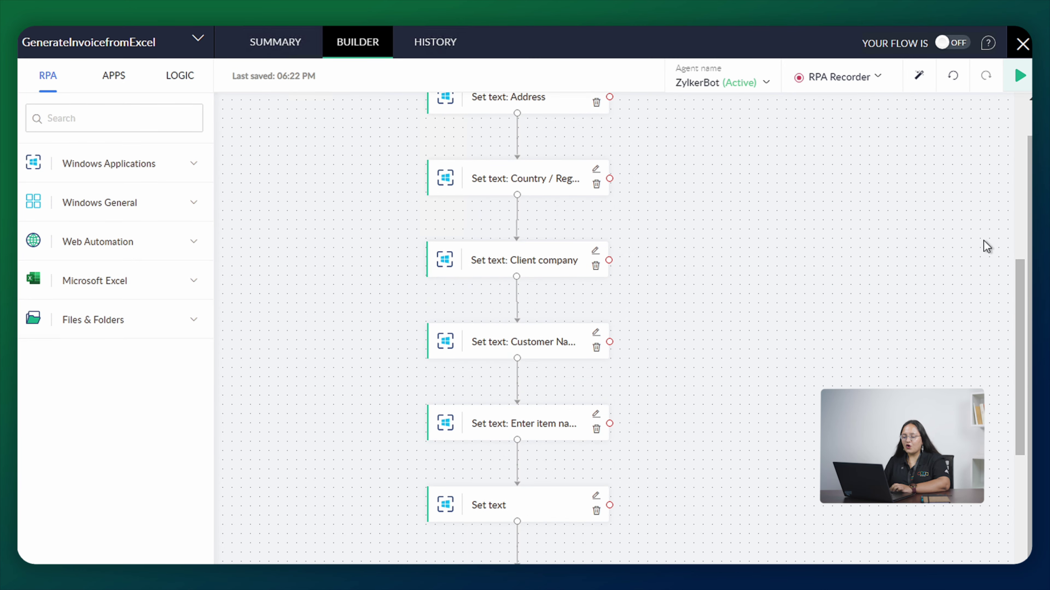
pyautogui.click(920, 85)
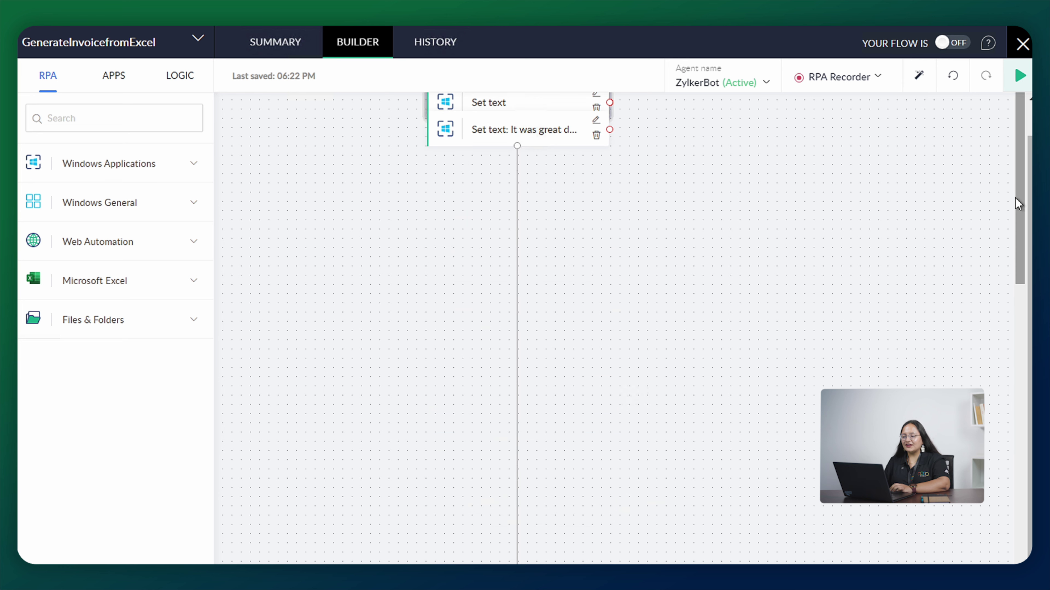
pyautogui.click(916, 81)
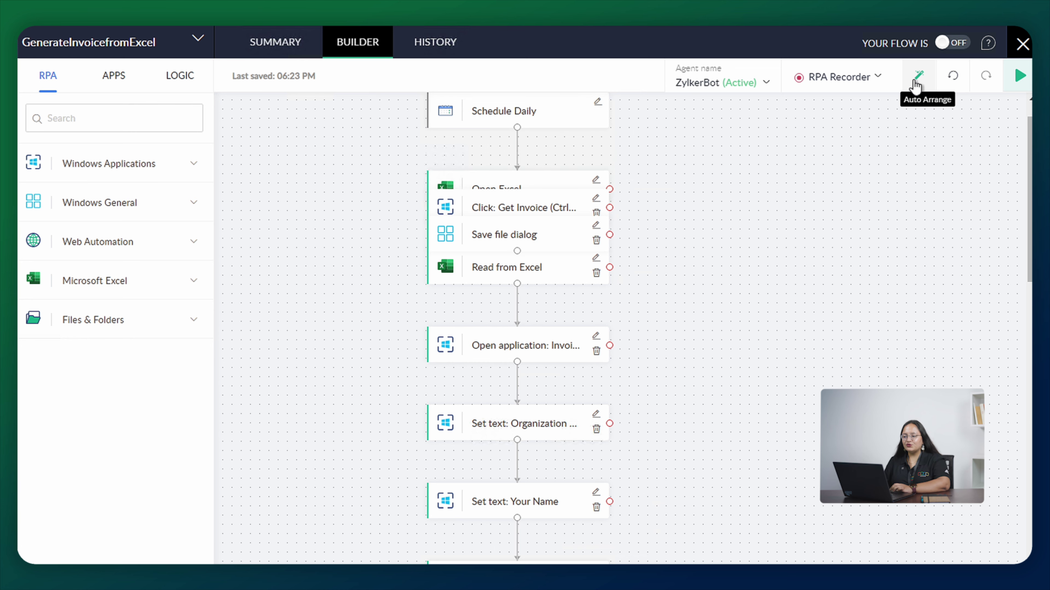
# - Test-run the flow and examine the debug outputs of the rate, Get Invoice and Save file dialog actions
pyautogui.click(1019, 78)
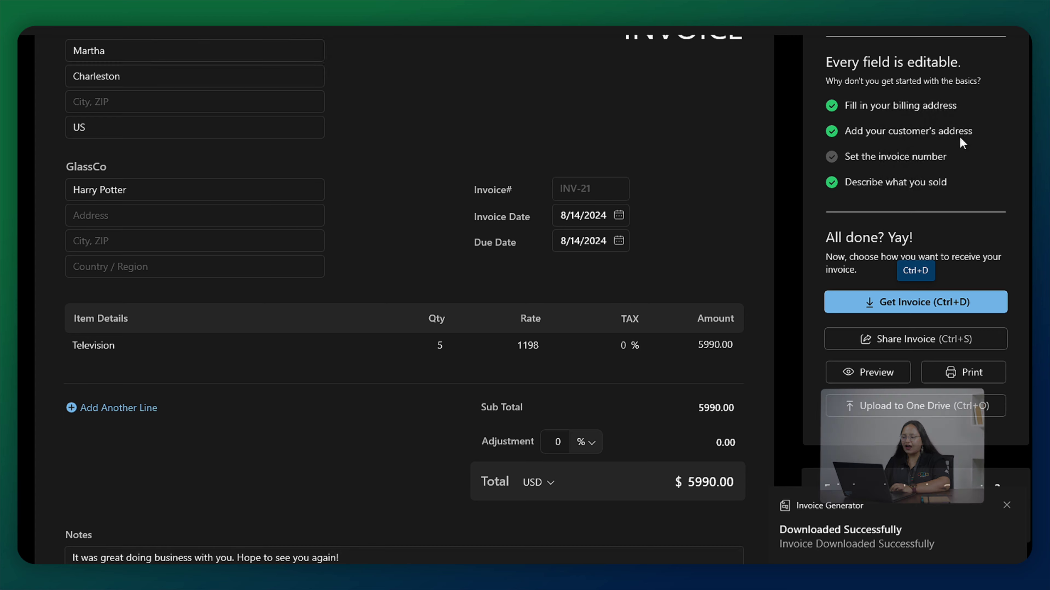
pyautogui.scroll(-10, 1024, 467)
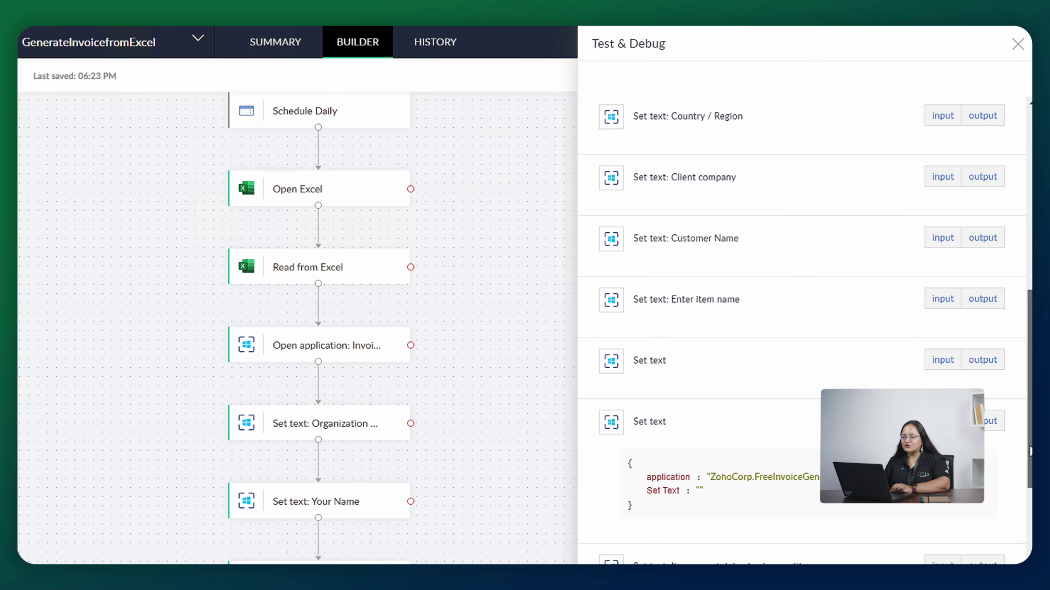
pyautogui.scroll(-4, 1004, 426)
pyautogui.scroll(-2, 1009, 426)
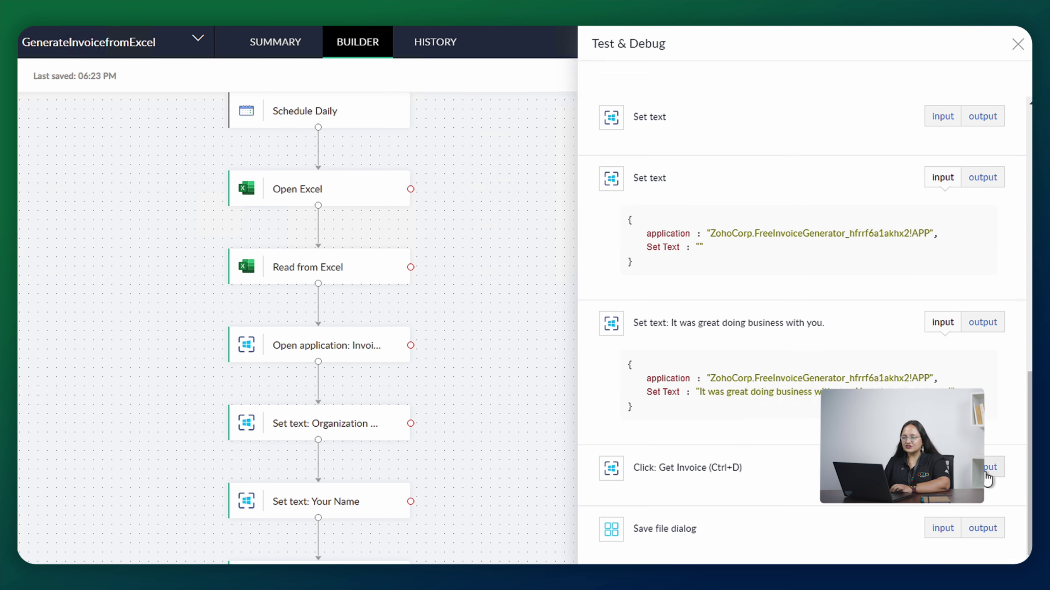
pyautogui.click(988, 471)
pyautogui.click(982, 182)
pyautogui.scroll(-1, 987, 193)
pyautogui.moveTo(978, 309)
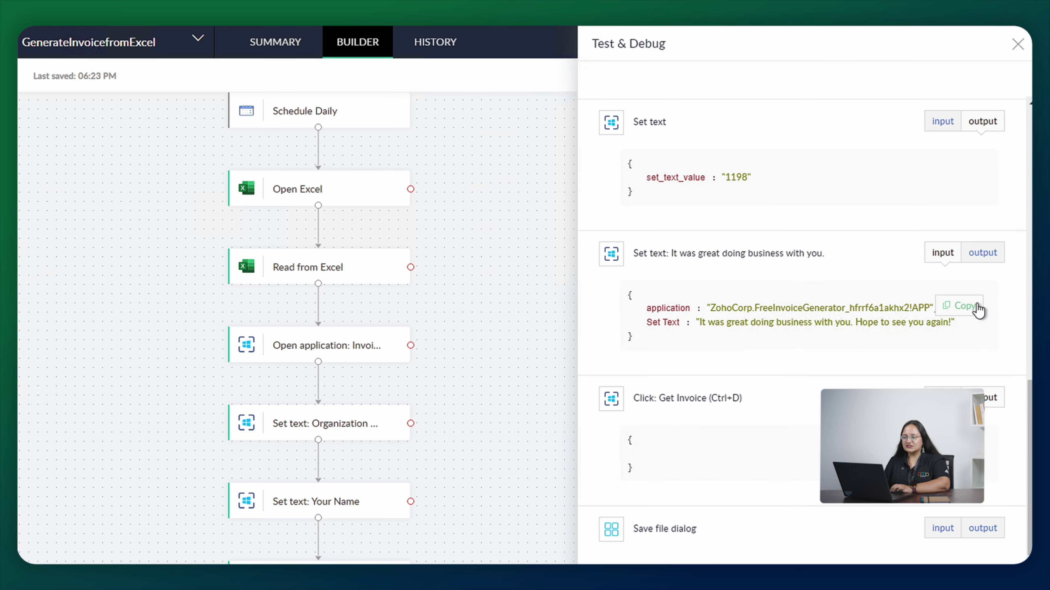
pyautogui.click(983, 529)
pyautogui.scroll(-2, 980, 455)
pyautogui.scroll(7, 950, 337)
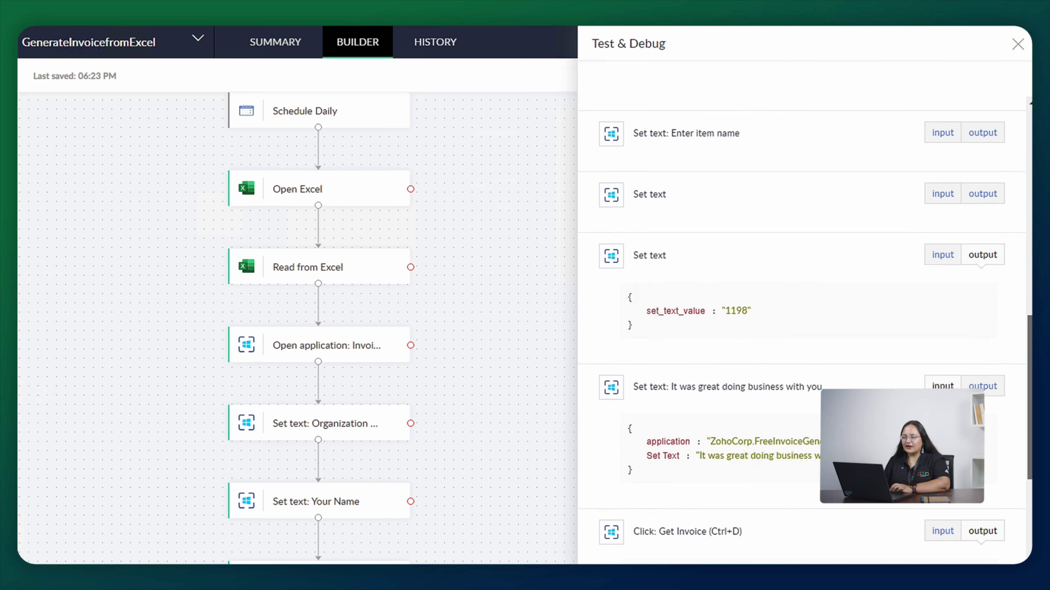
# - Examine the input and output of the Client company action in the debug results and close them
pyautogui.click(942, 238)
pyautogui.click(982, 237)
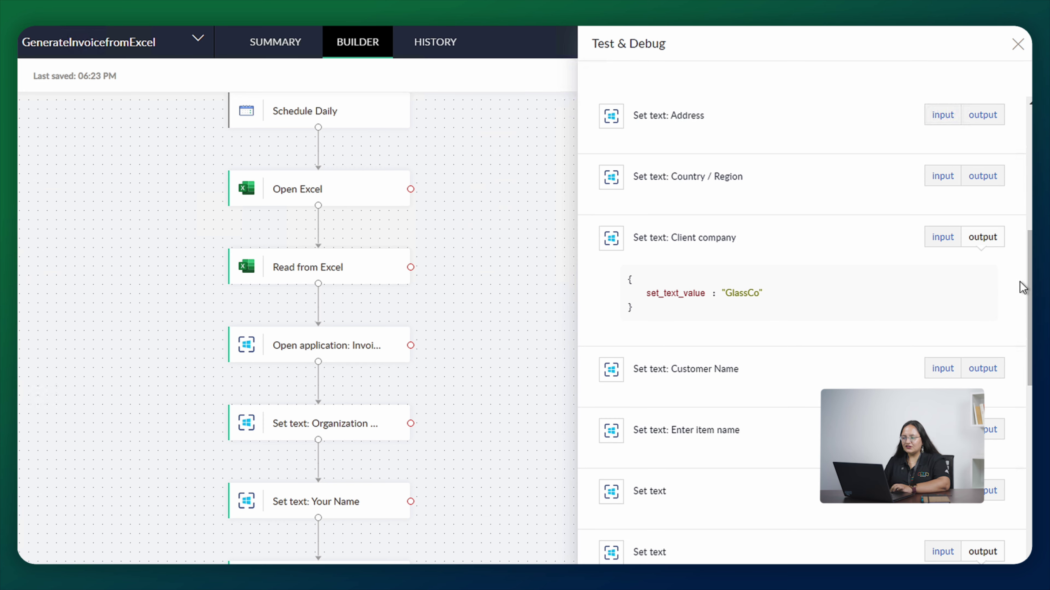
pyautogui.scroll(5, 1019, 285)
pyautogui.scroll(-1, 1019, 286)
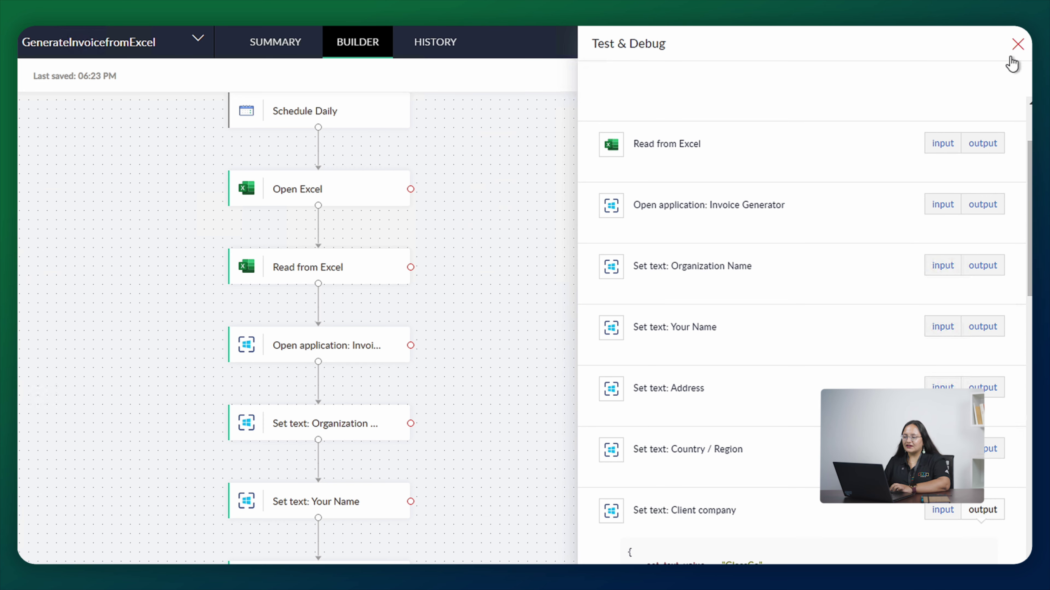
pyautogui.click(1016, 45)
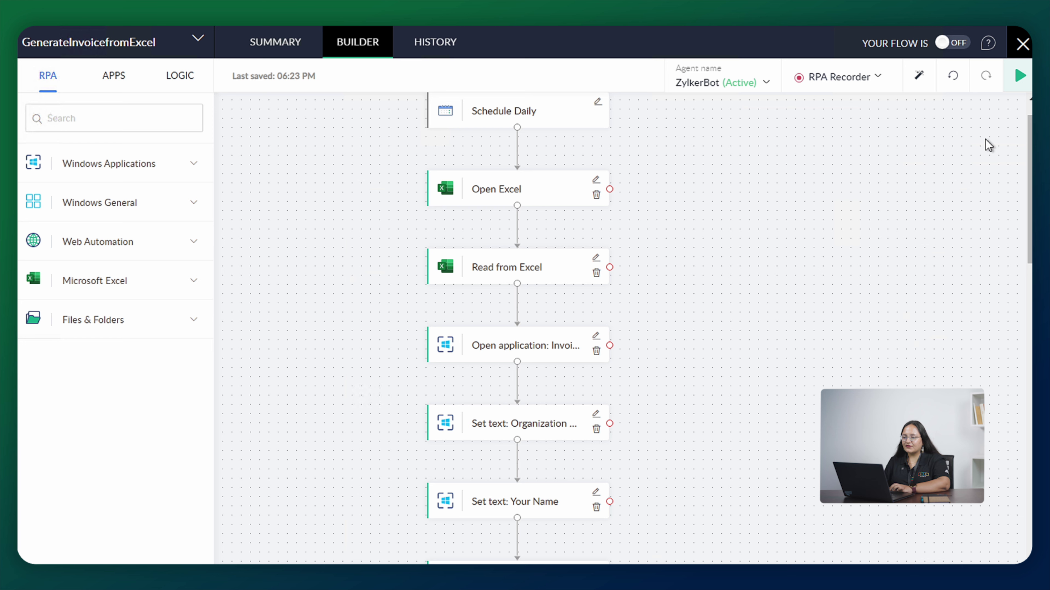
# - Switch the GenerateInvoicefromExcel flow on
pyautogui.click(961, 45)
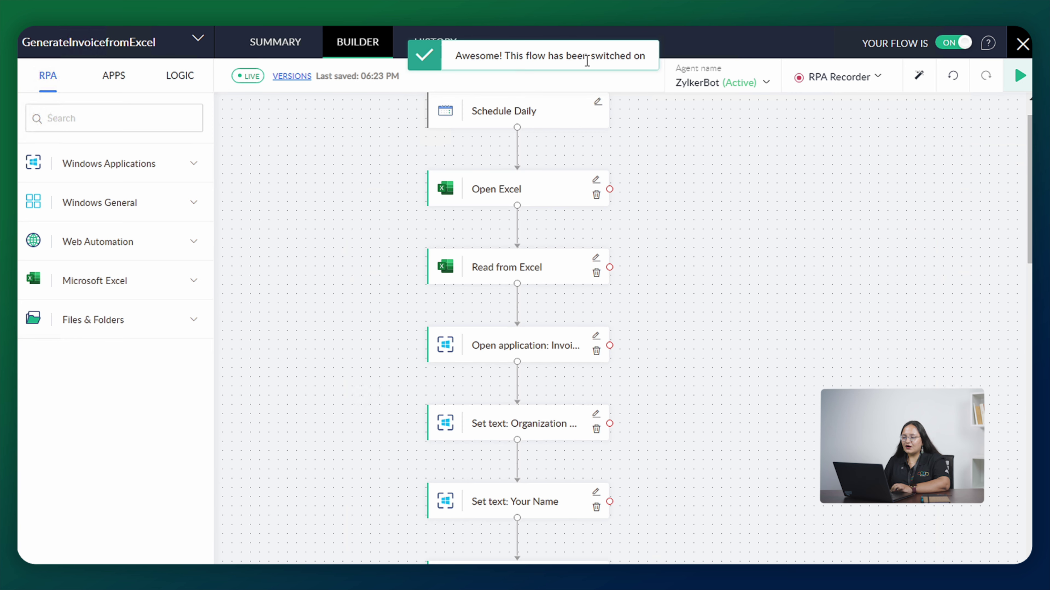
# - Review the flow's summary and history pages, return to the builder and close it to reach My Flows
pyautogui.click(274, 52)
pyautogui.click(377, 103)
pyautogui.click(376, 103)
pyautogui.scroll(-4, 387, 384)
pyautogui.click(436, 43)
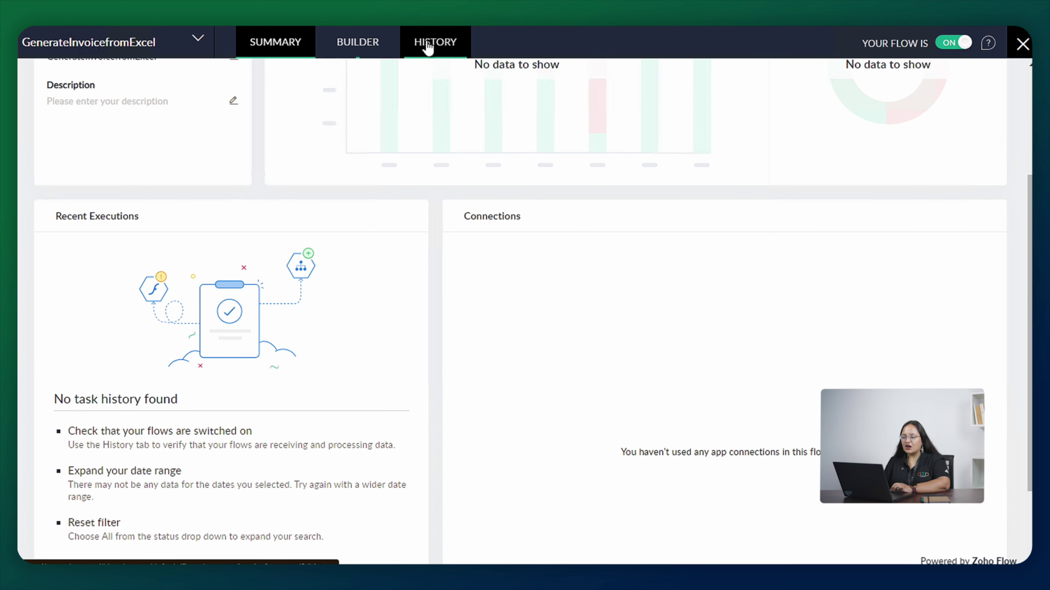
pyautogui.click(363, 53)
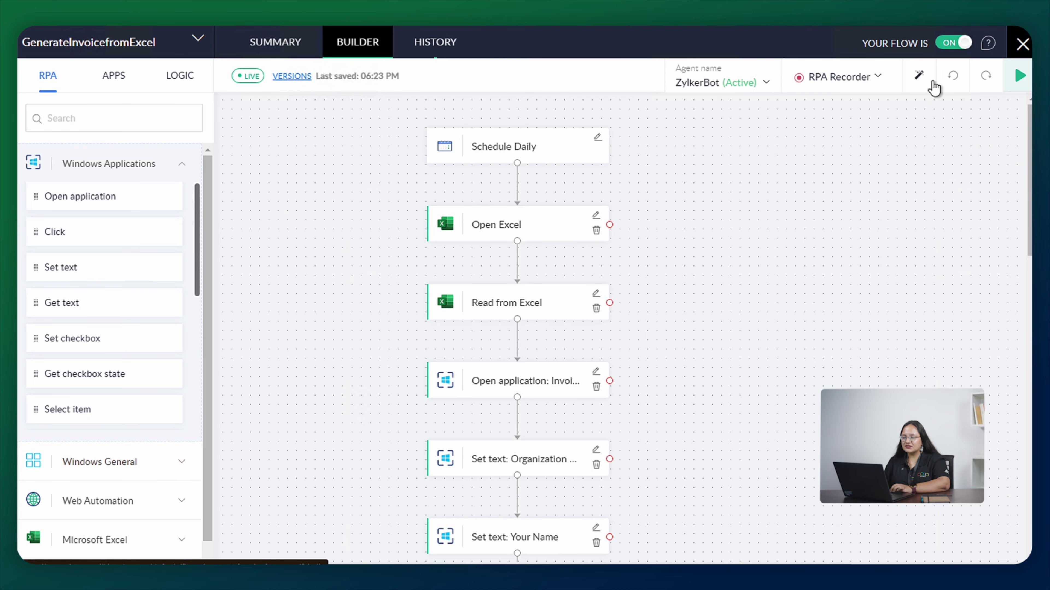
pyautogui.click(1022, 44)
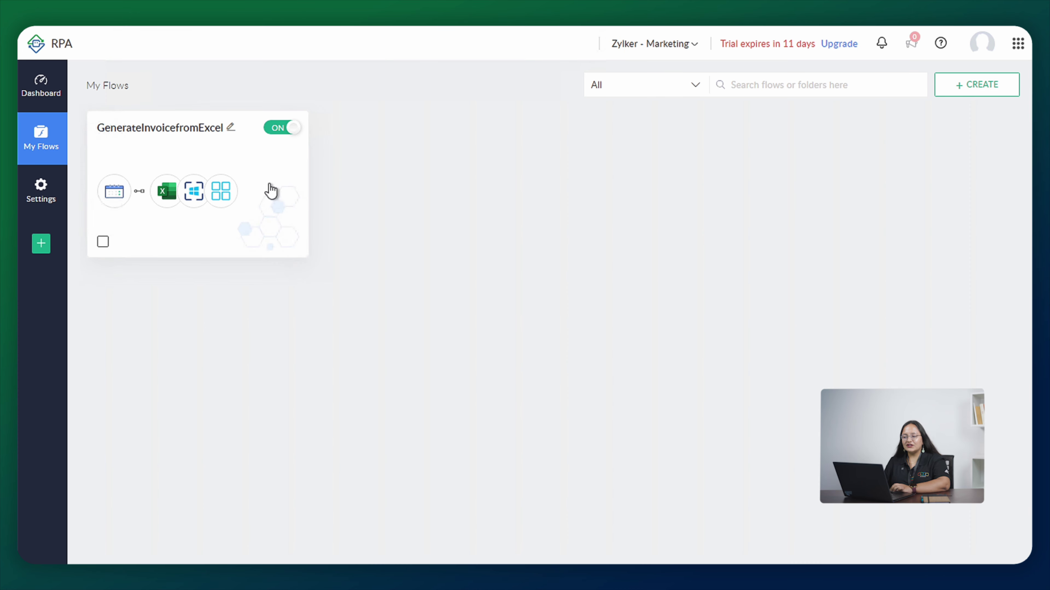
# - Toggle the flow off and on from My Flows, and select it to view its Copy, Move and Delete options
pyautogui.click(276, 132)
pyautogui.click(275, 132)
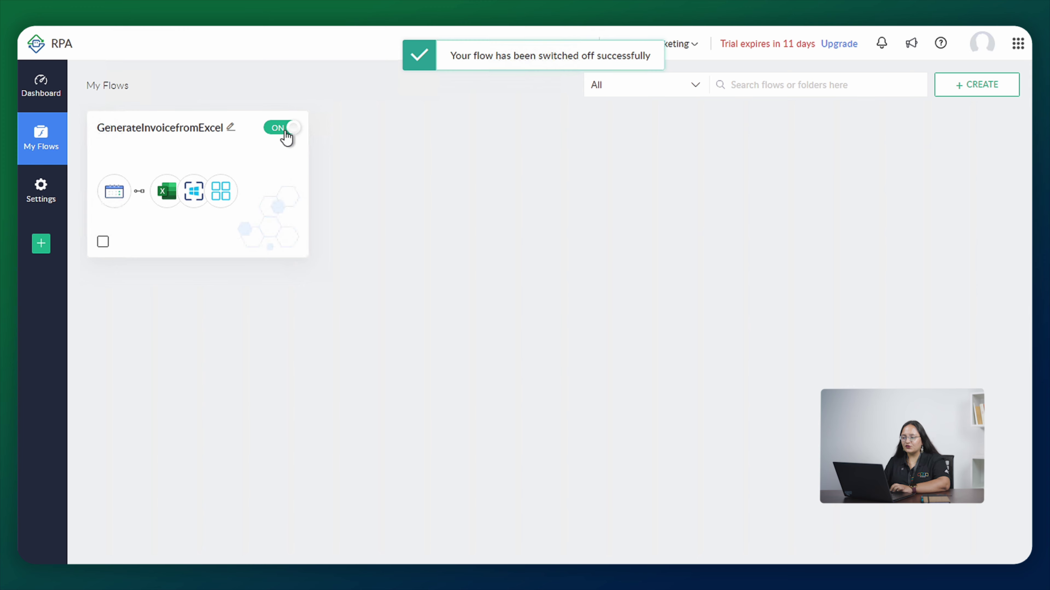
pyautogui.click(104, 243)
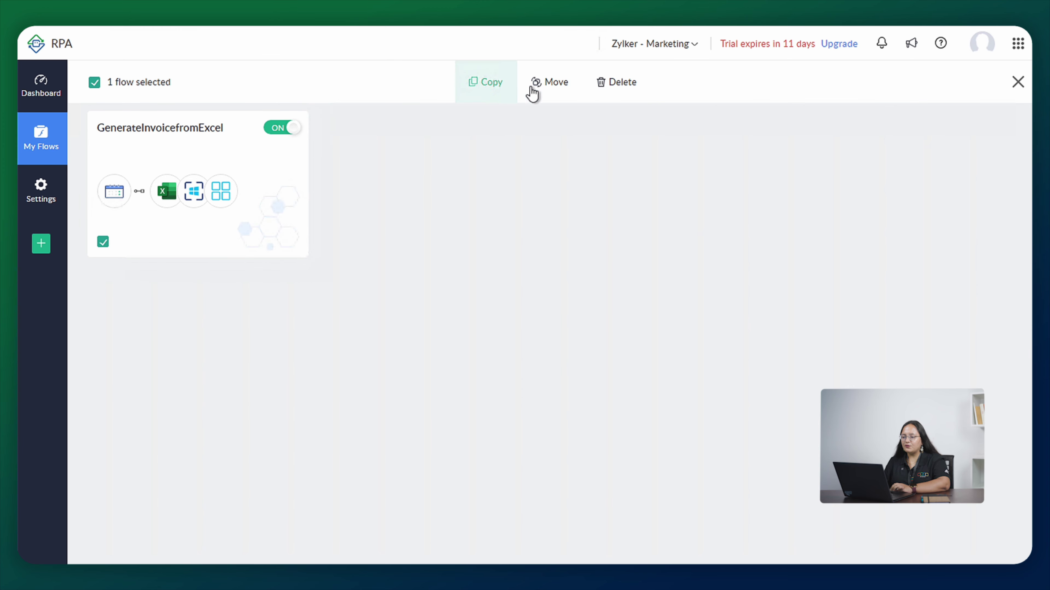
pyautogui.click(1018, 85)
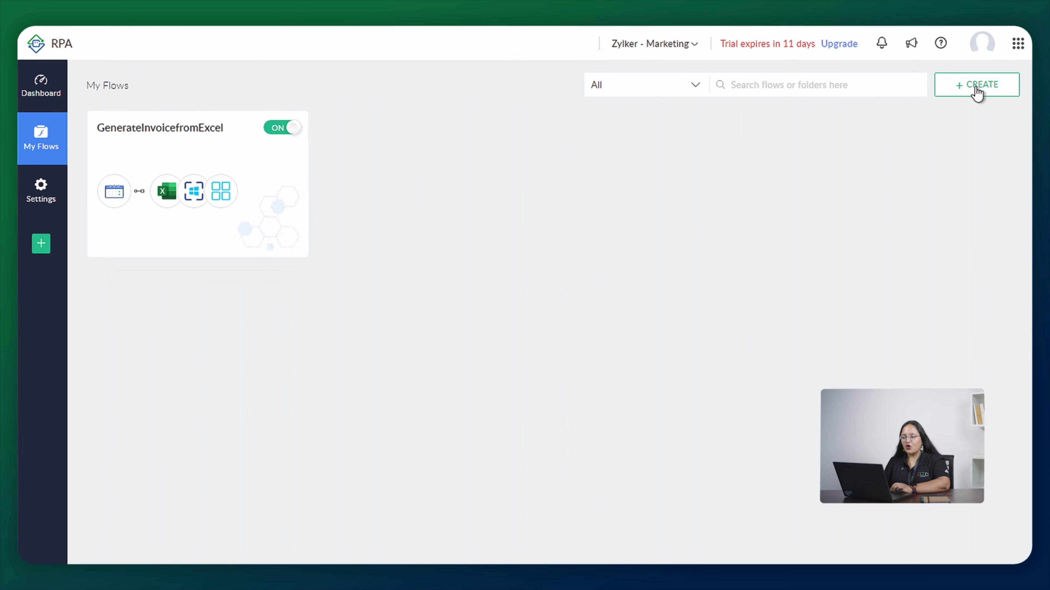
# - Create a folder named Invoices under Home
pyautogui.click(974, 91)
pyautogui.click(924, 148)
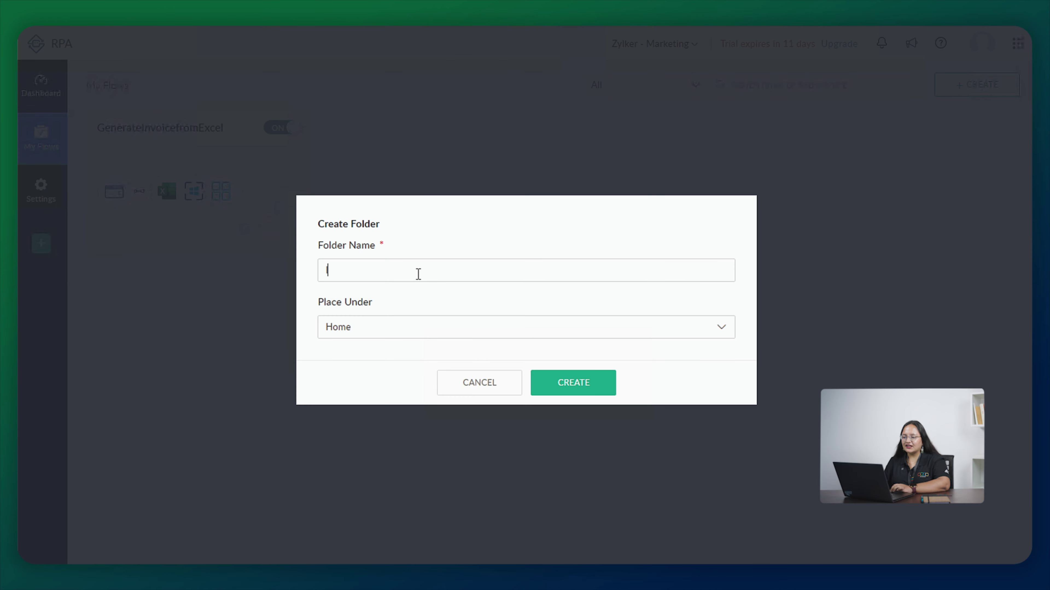
pyautogui.click(567, 392)
# - Select the GenerateInvoicefromExcel flow and start moving it to another folder
pyautogui.click(338, 242)
pyautogui.click(550, 83)
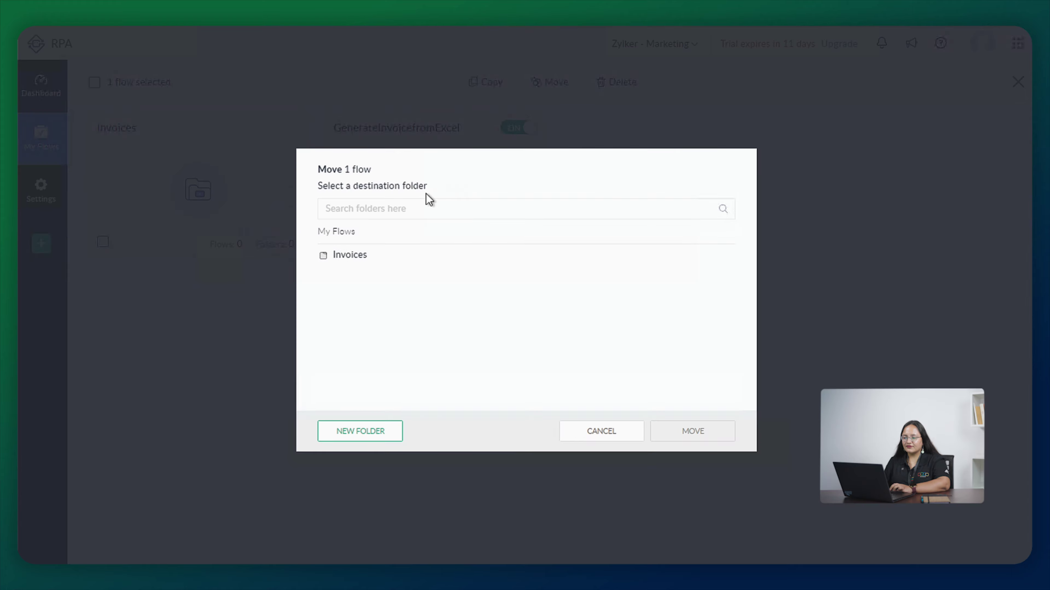